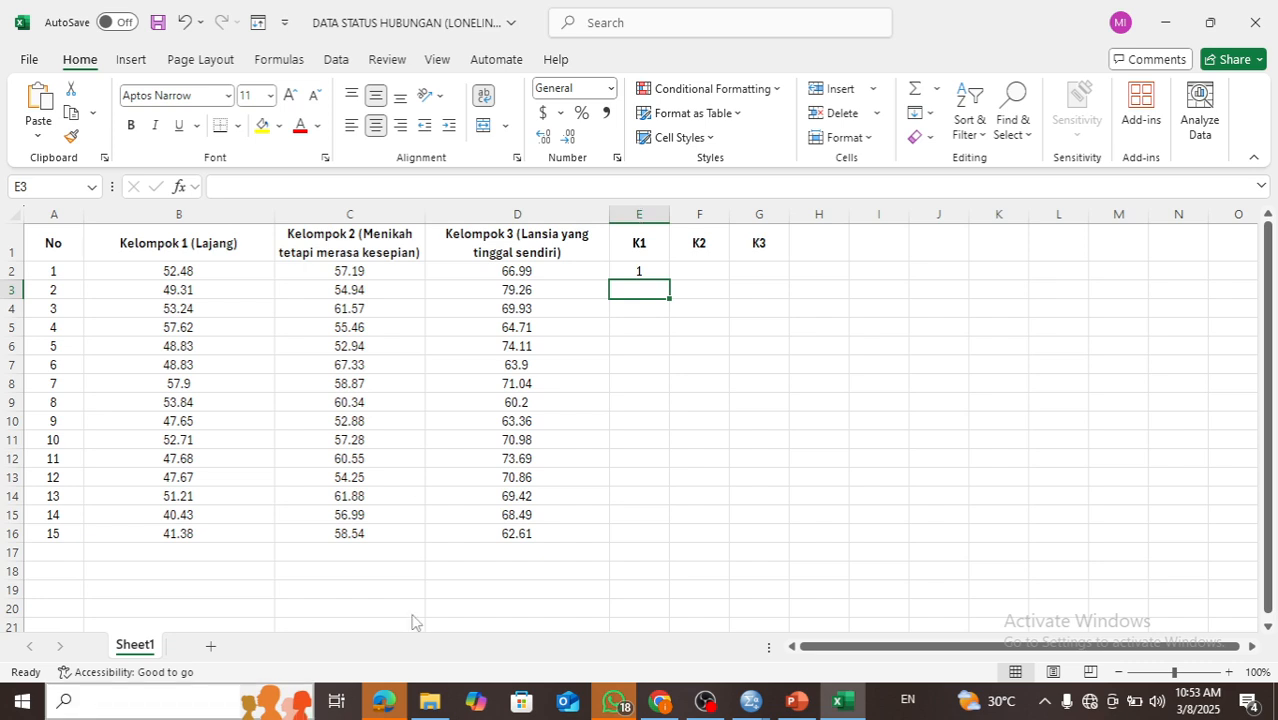
# Fill the K1 column with 1 and the K2 column with 2, both down to row 16
pyautogui.click(639, 271)
pyautogui.doubleClick(666, 280)
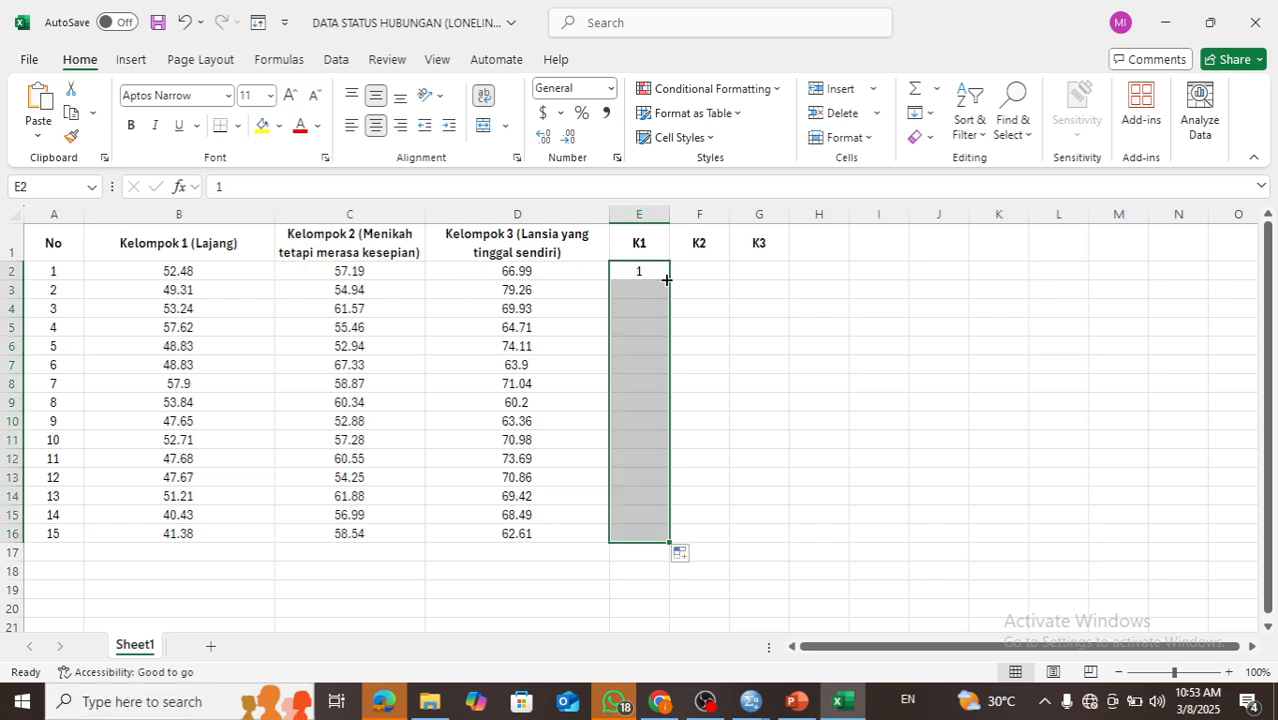
pyautogui.click(704, 268)
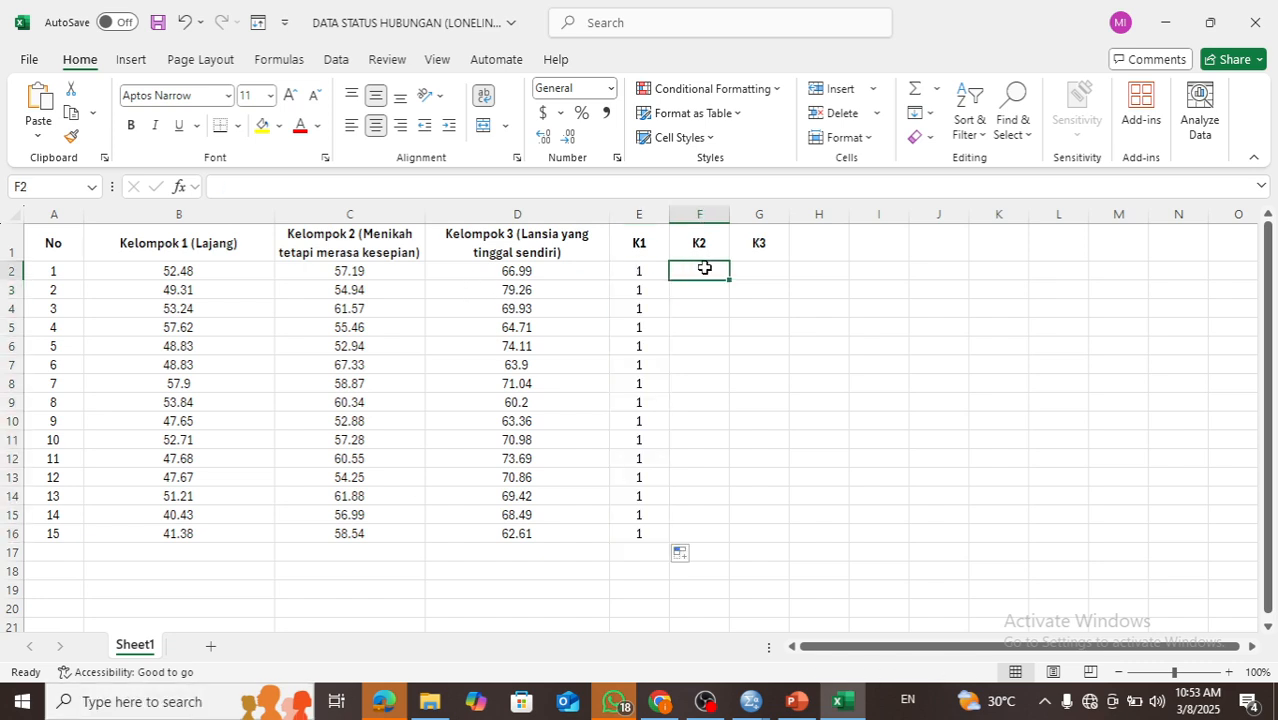
pyautogui.write('2')
pyautogui.press('Return')
pyautogui.click(719, 266)
pyautogui.doubleClick(730, 280)
# Enter 3 in the first data row of the K3 column and fill it down to row 16
pyautogui.click(756, 279)
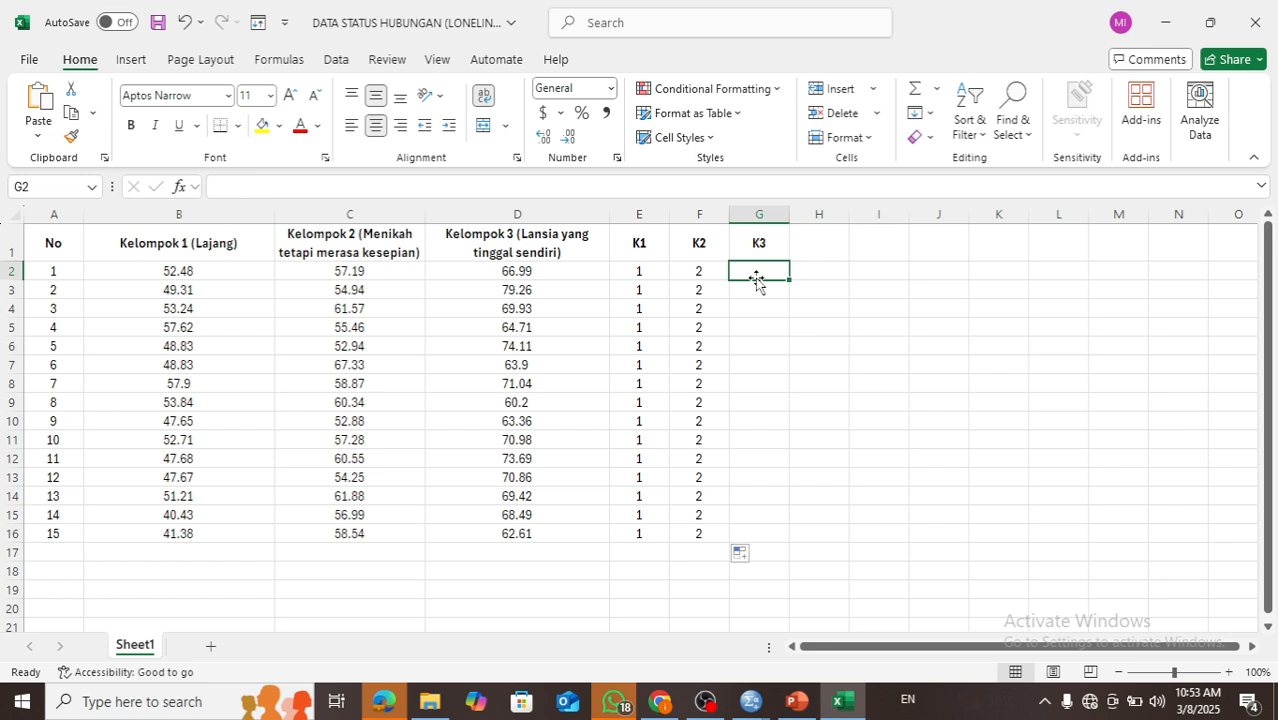
pyautogui.write('3')
pyautogui.press('Return')
pyautogui.click(772, 272)
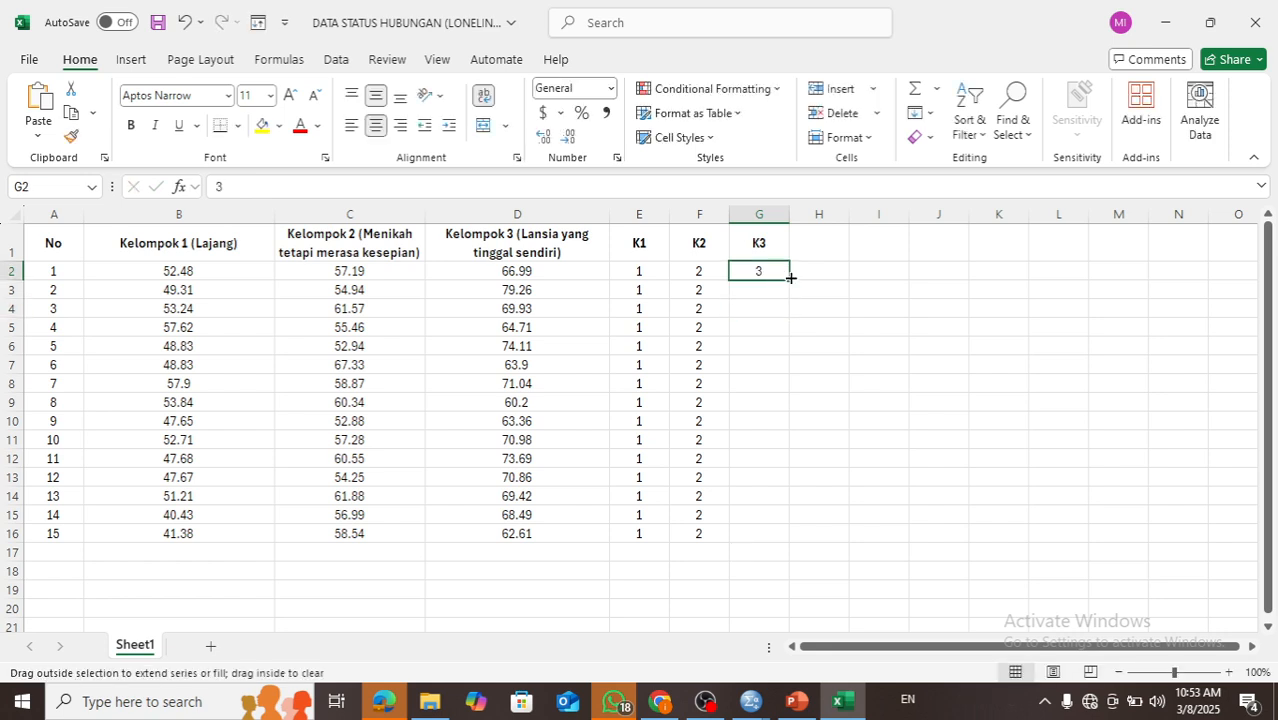
pyautogui.doubleClick(790, 277)
# Switch to the empty SPSS dataset and define the first variable as kesepian with the label "Tingkat Kesepian"
pyautogui.moveTo(751, 701)
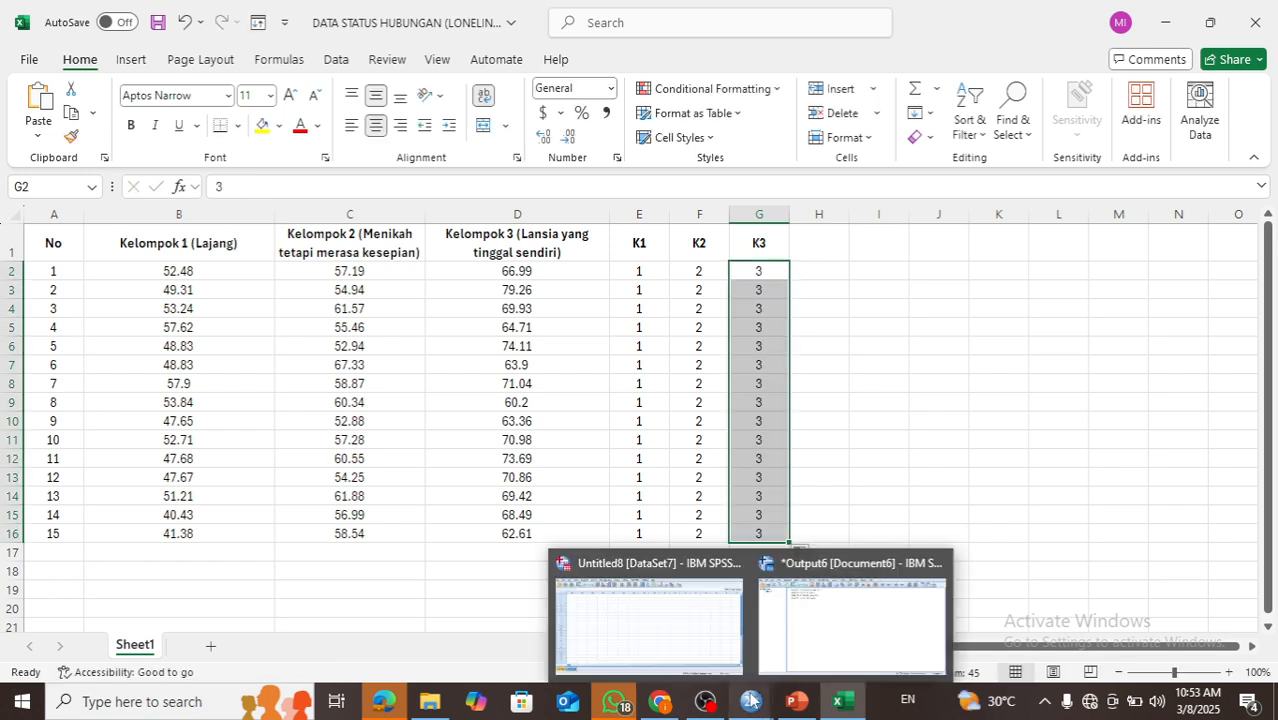
pyautogui.click(697, 622)
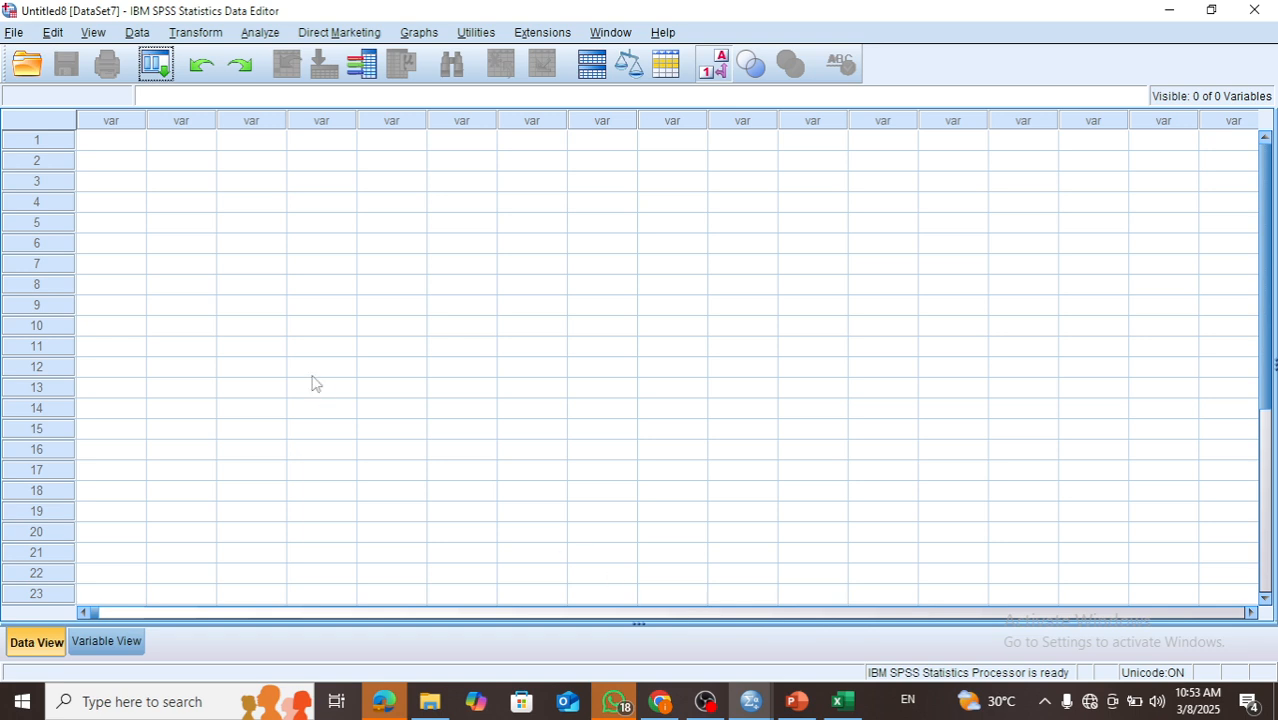
pyautogui.click(110, 642)
pyautogui.click(117, 120)
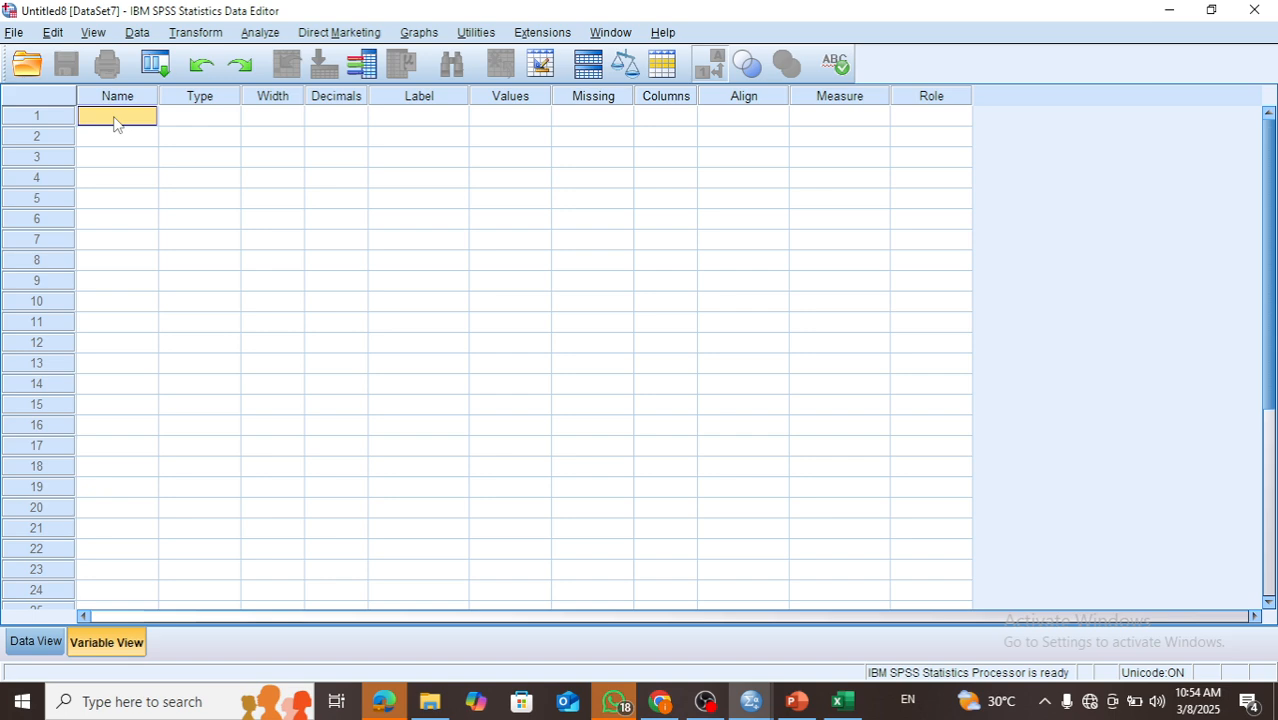
pyautogui.click(115, 117)
pyautogui.click(403, 118)
pyautogui.write('Ting')
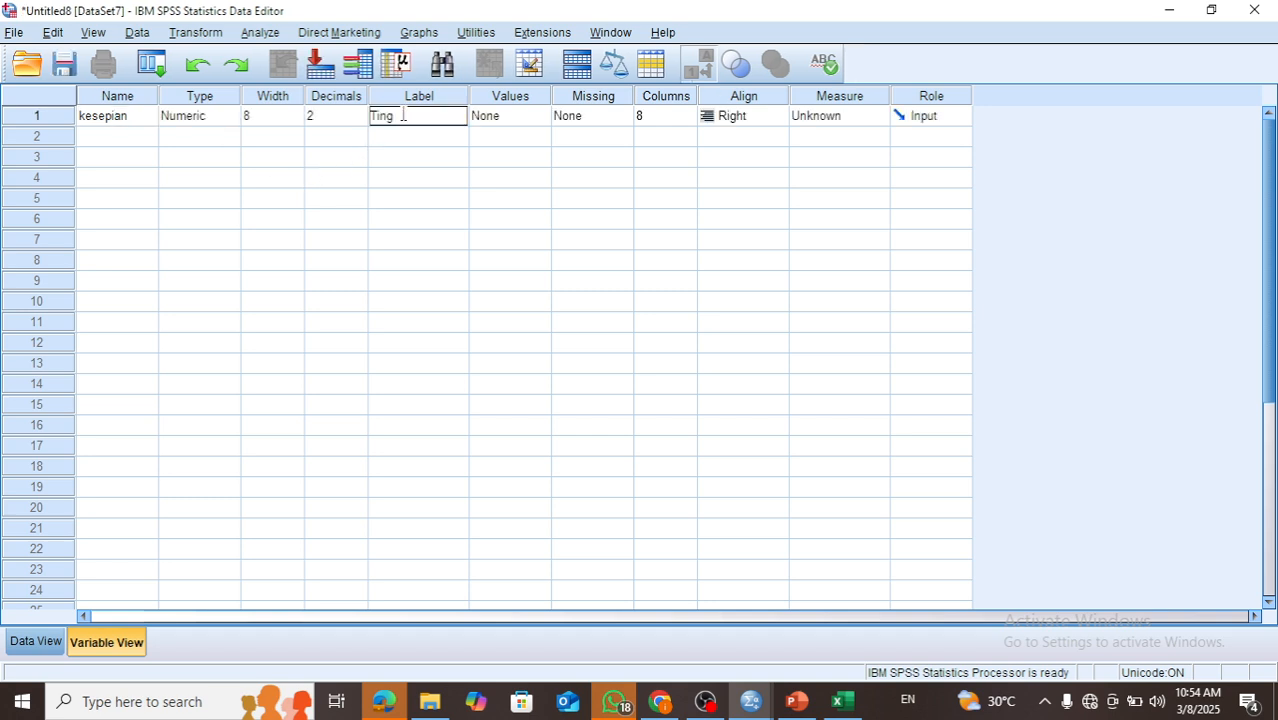
pyautogui.write('kat Kesepian')
# Define a second variable named hubungan with the label "Status hubungan"
pyautogui.click(133, 146)
pyautogui.write('hubungan')
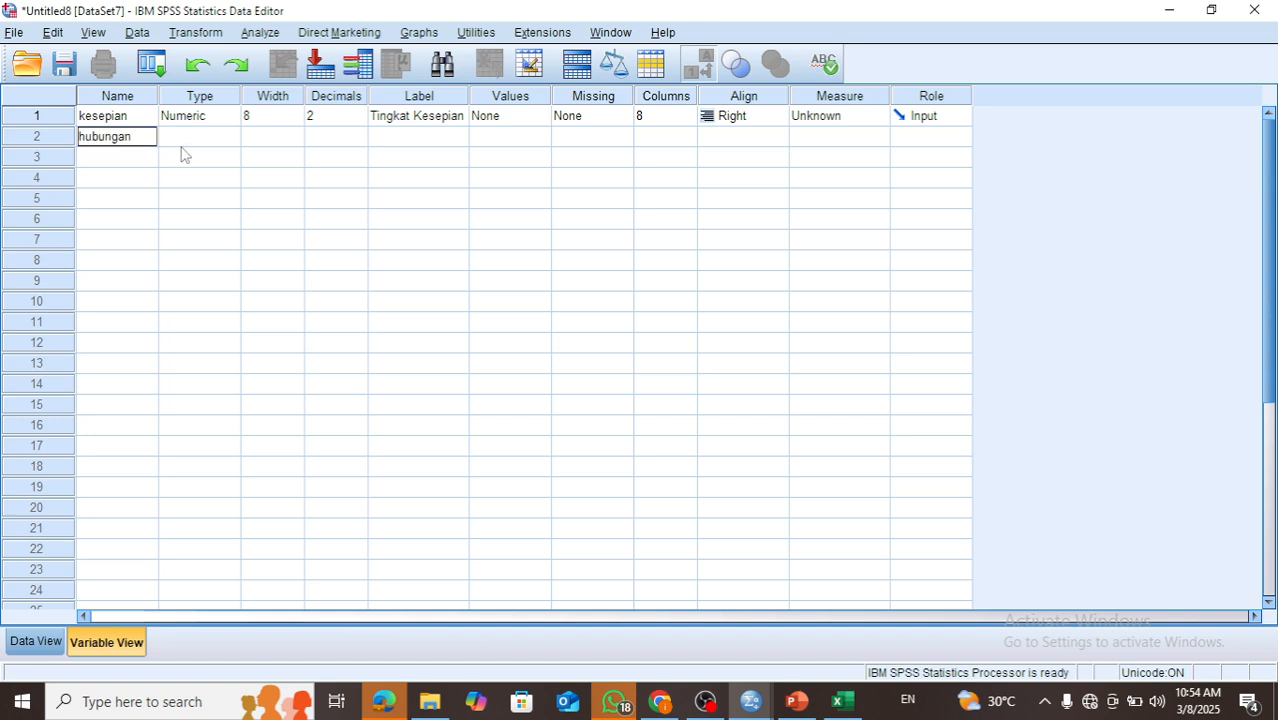
pyautogui.click(410, 140)
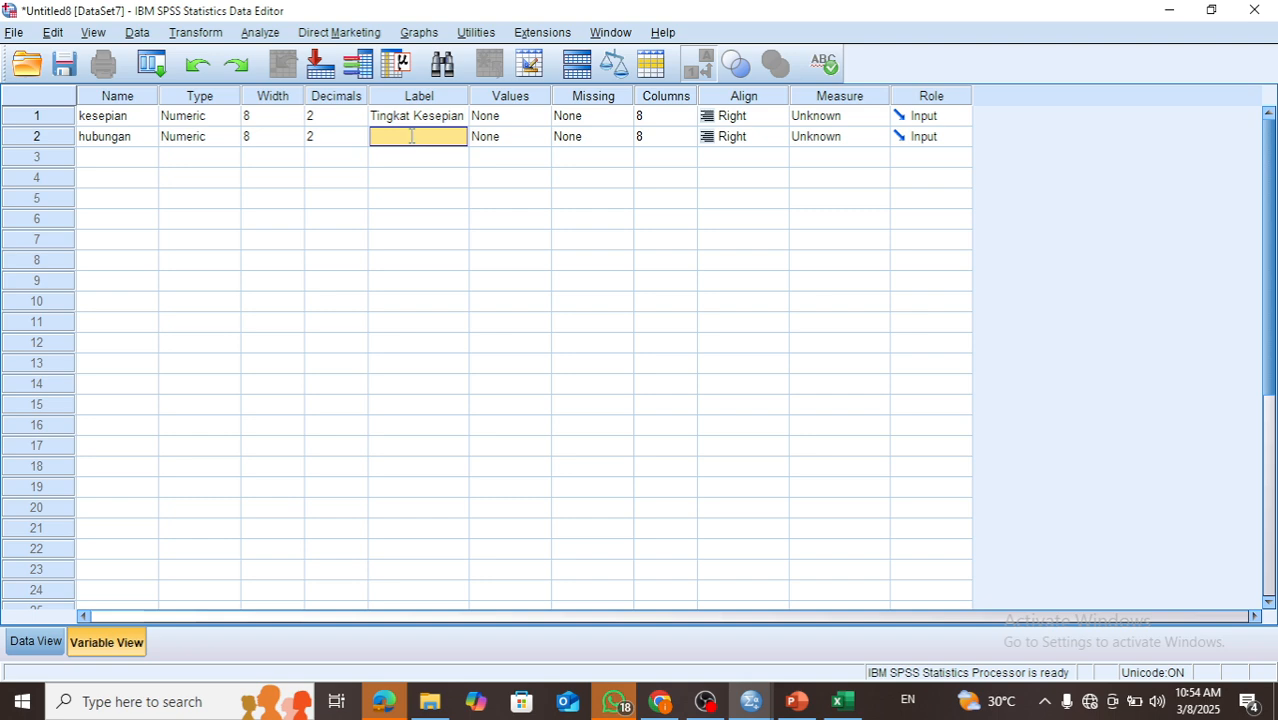
pyautogui.write('Status hubungan')
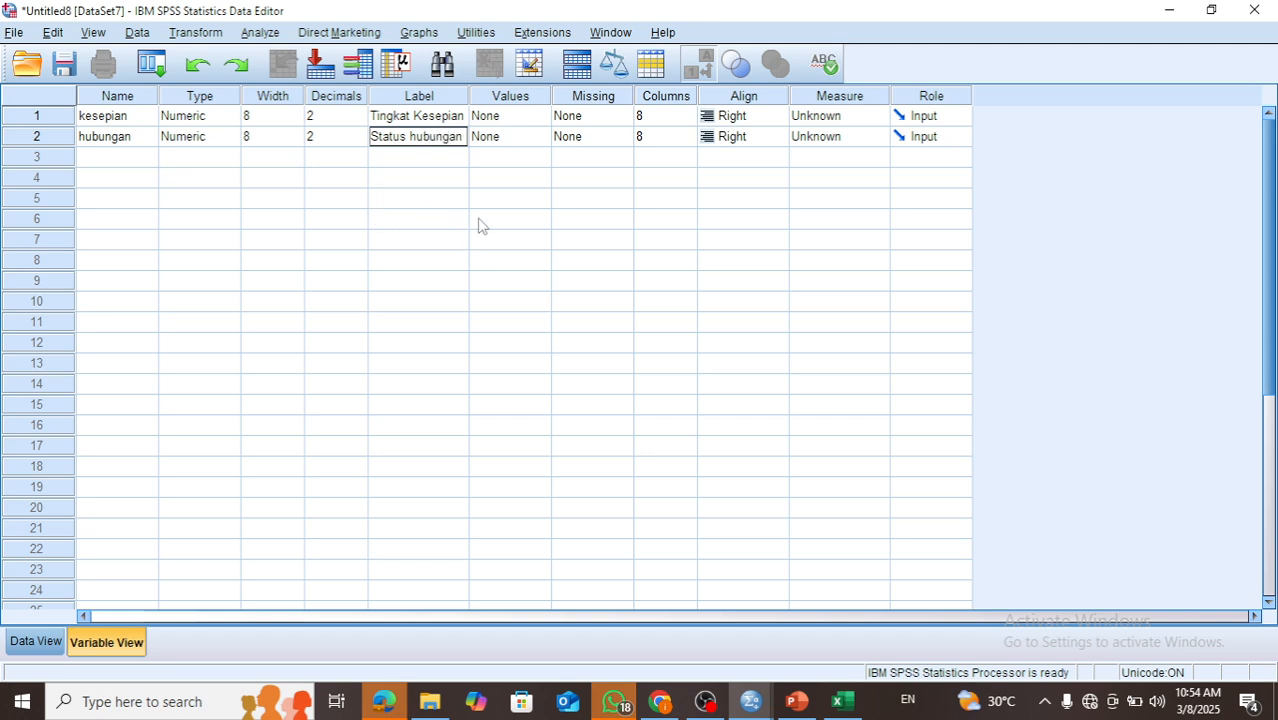
# Assign value labels to hubungan: 1 = "belum menikah", 2 = "menikah" and 3 = "lansia"
pyautogui.click(529, 143)
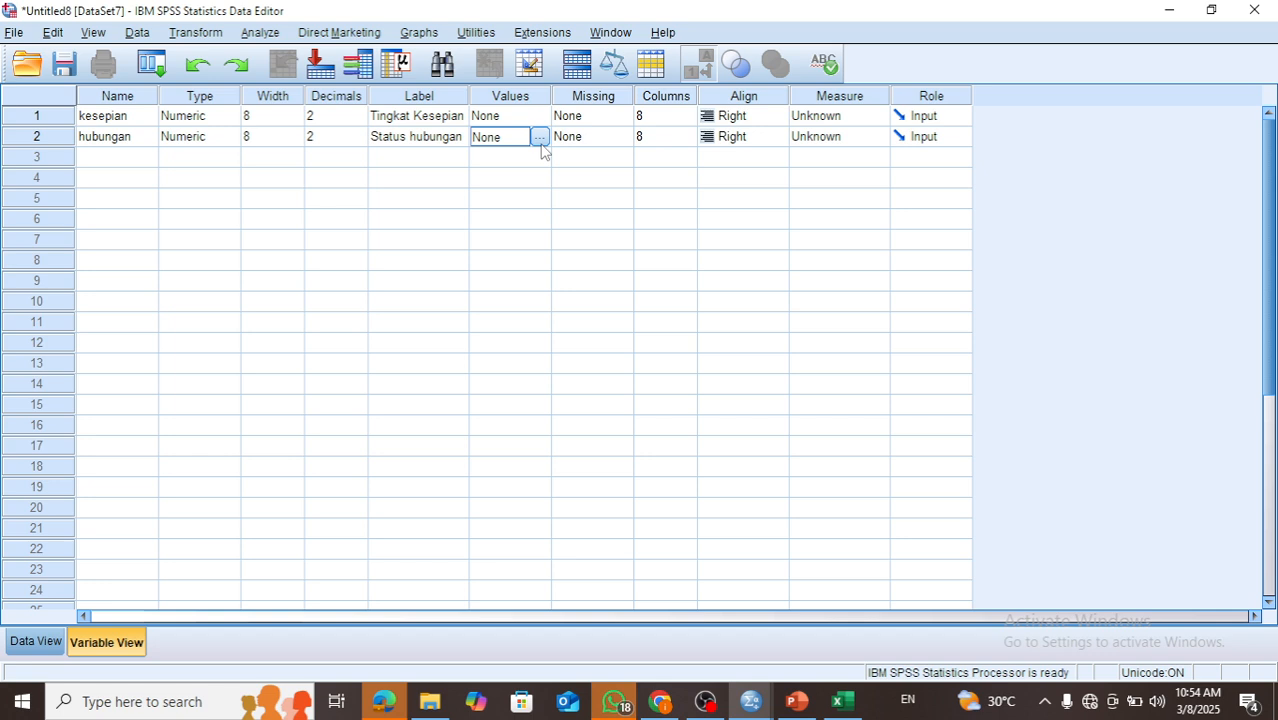
pyautogui.click(539, 139)
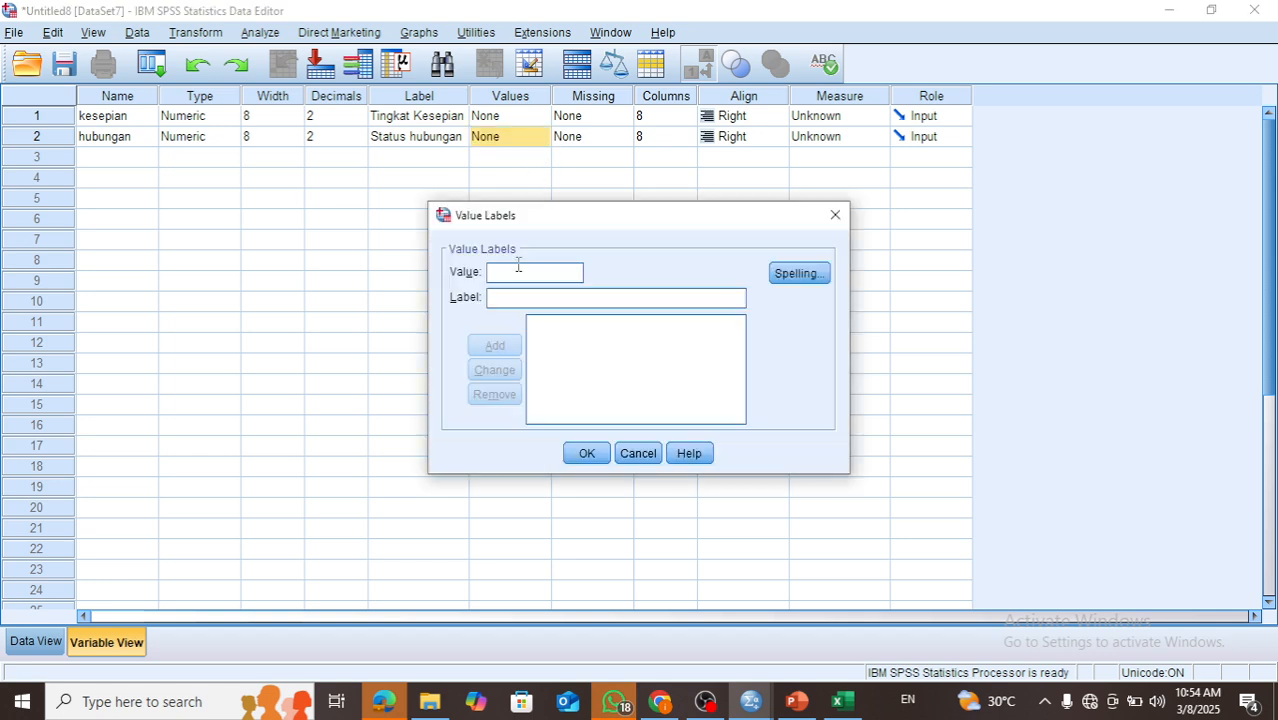
pyautogui.write('1')
pyautogui.write('belum menikah')
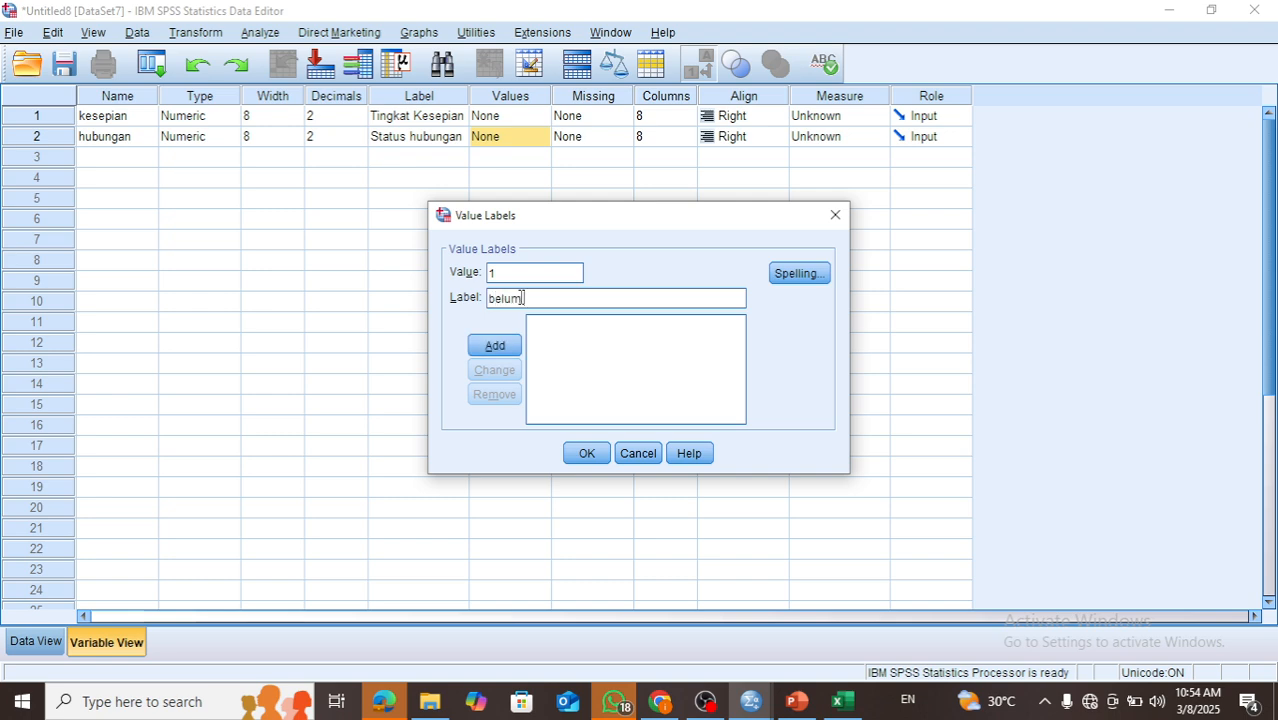
pyautogui.click(495, 343)
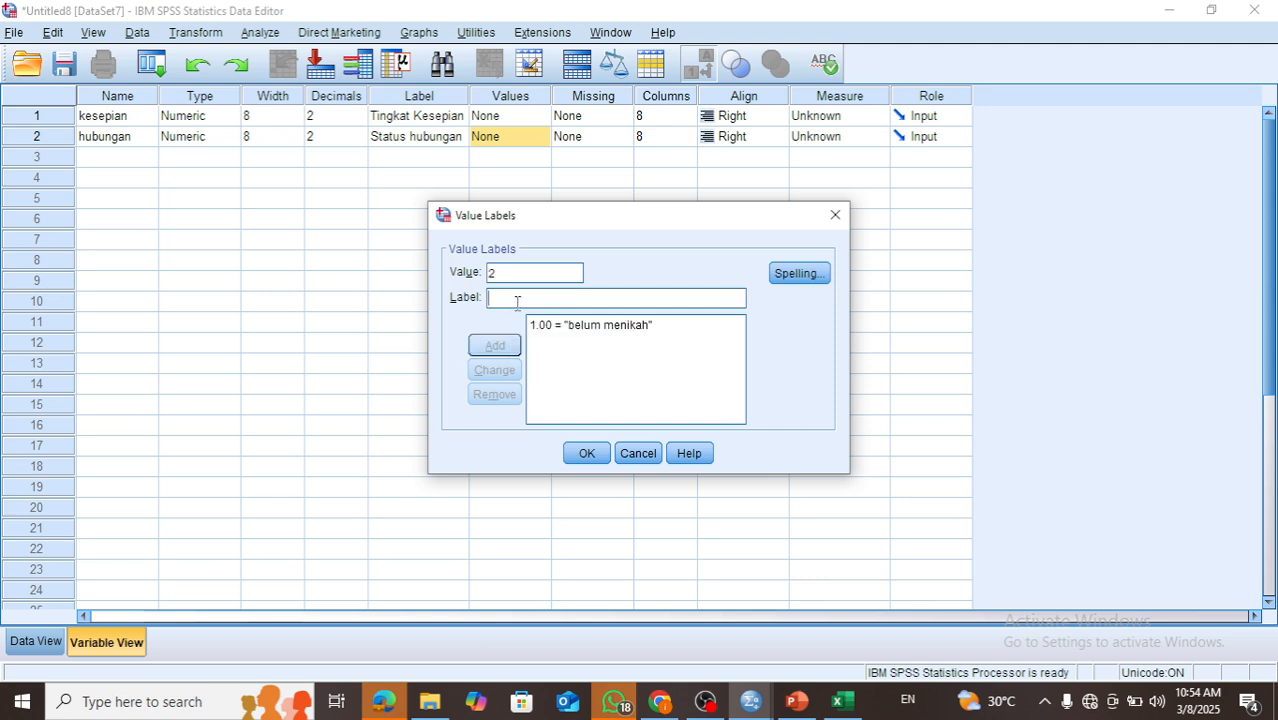
pyautogui.write('menikah')
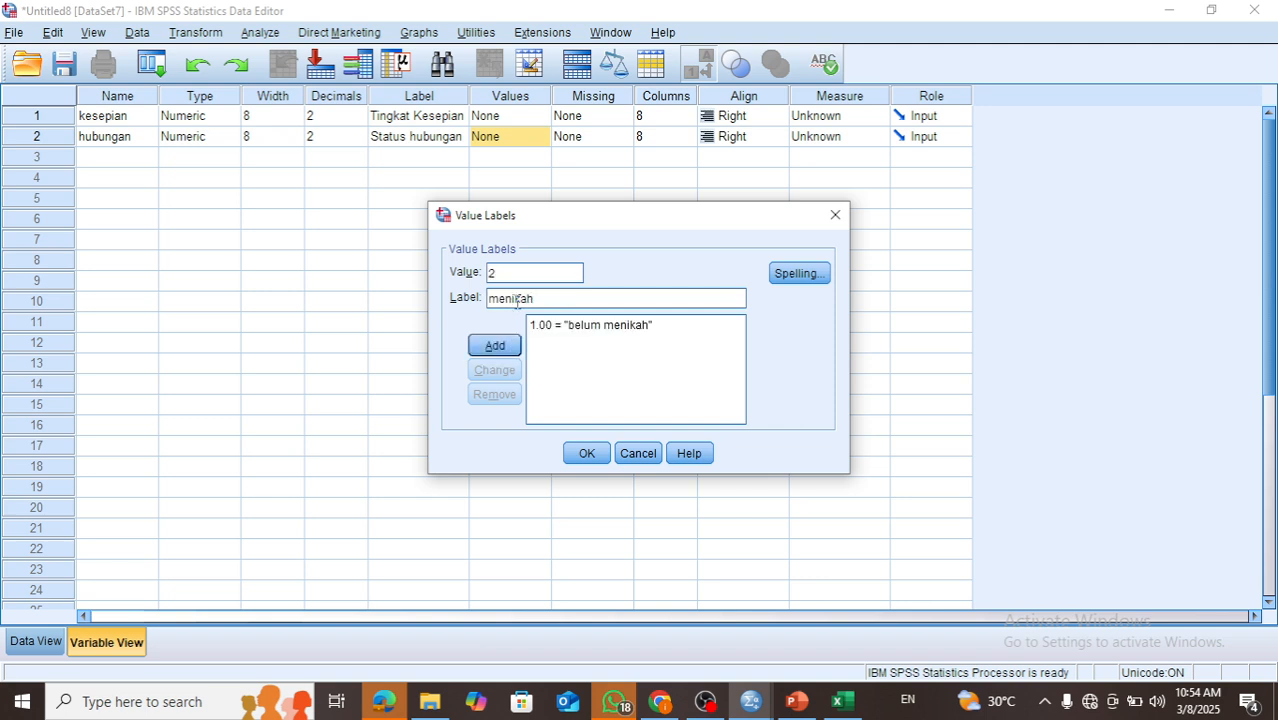
pyautogui.click(495, 345)
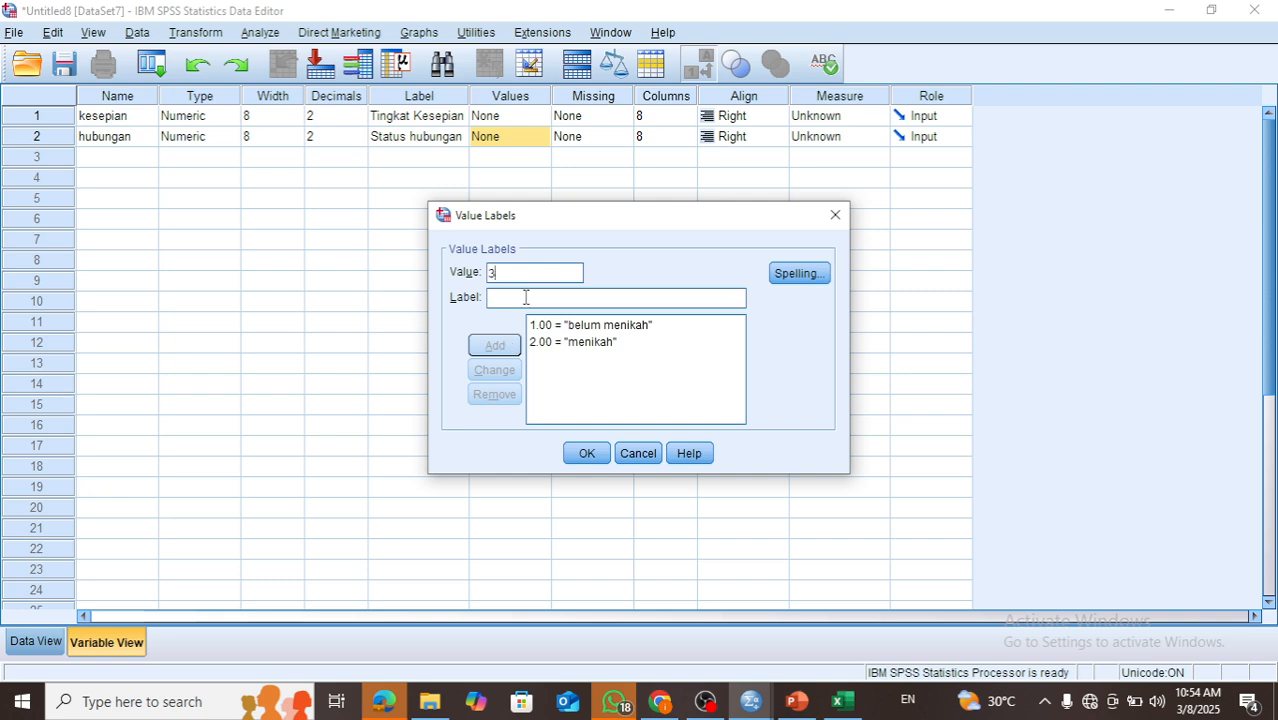
pyautogui.write('lansia')
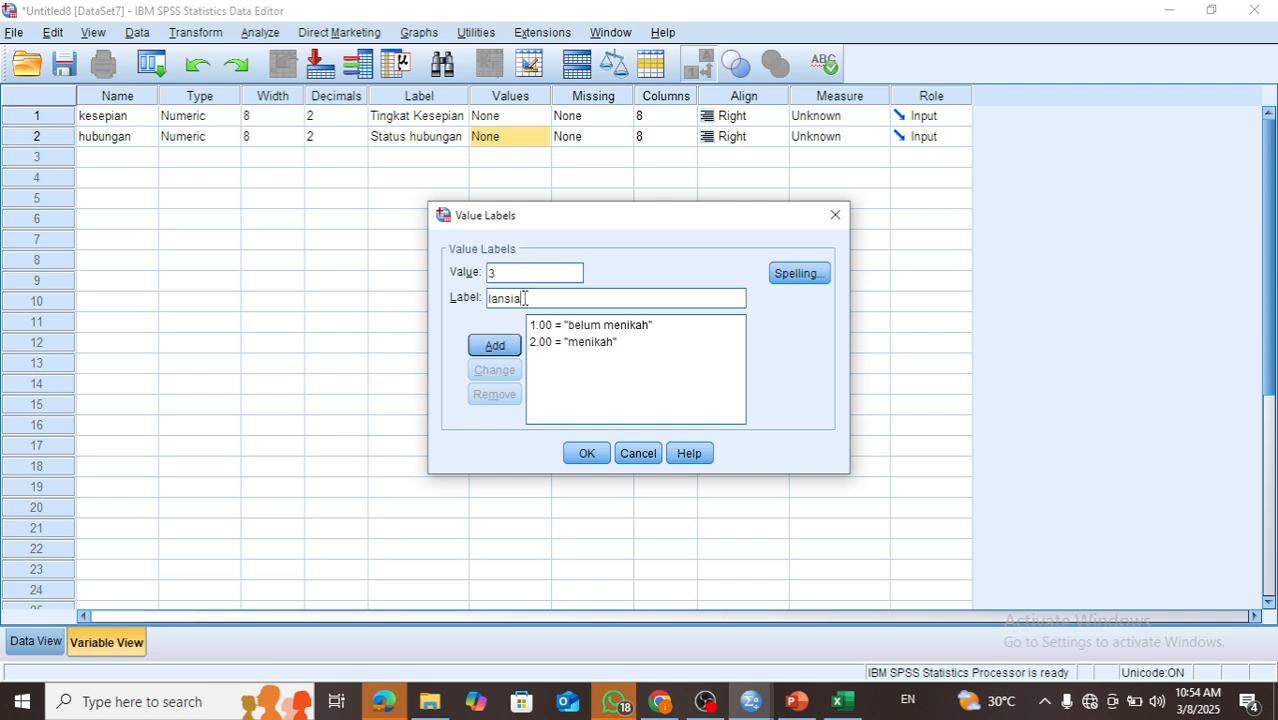
pyautogui.click(480, 344)
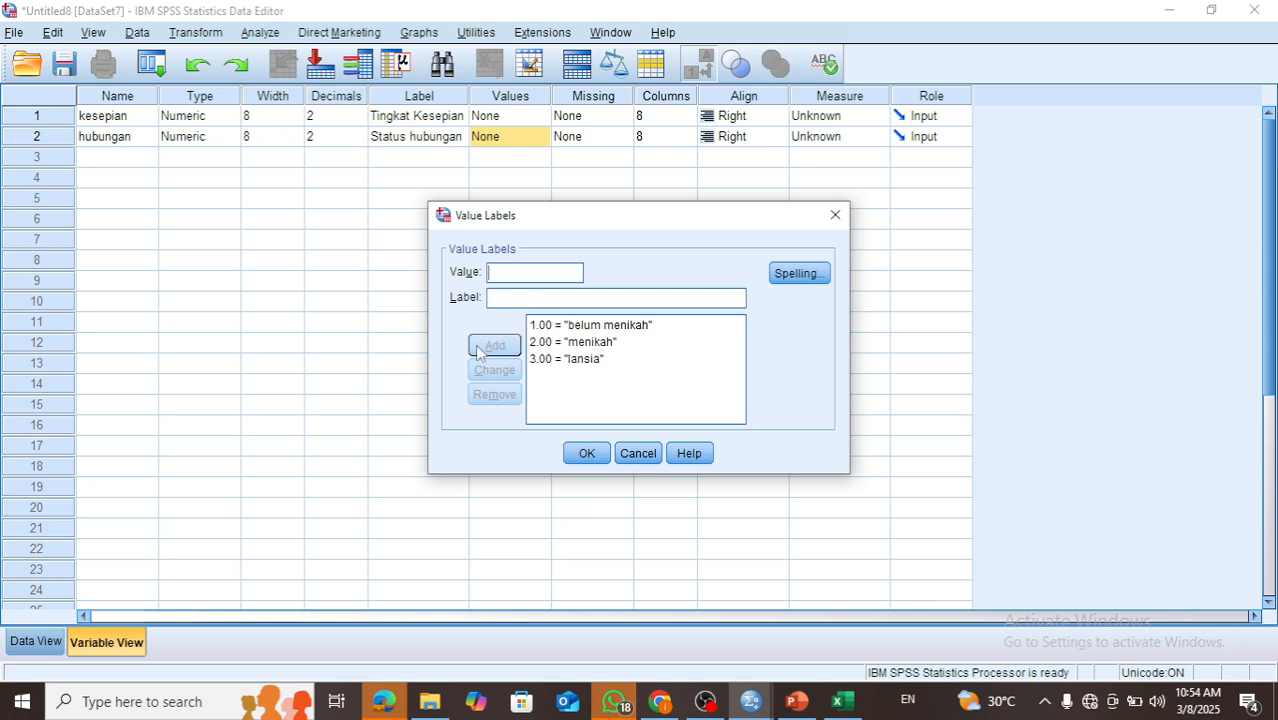
pyautogui.click(586, 453)
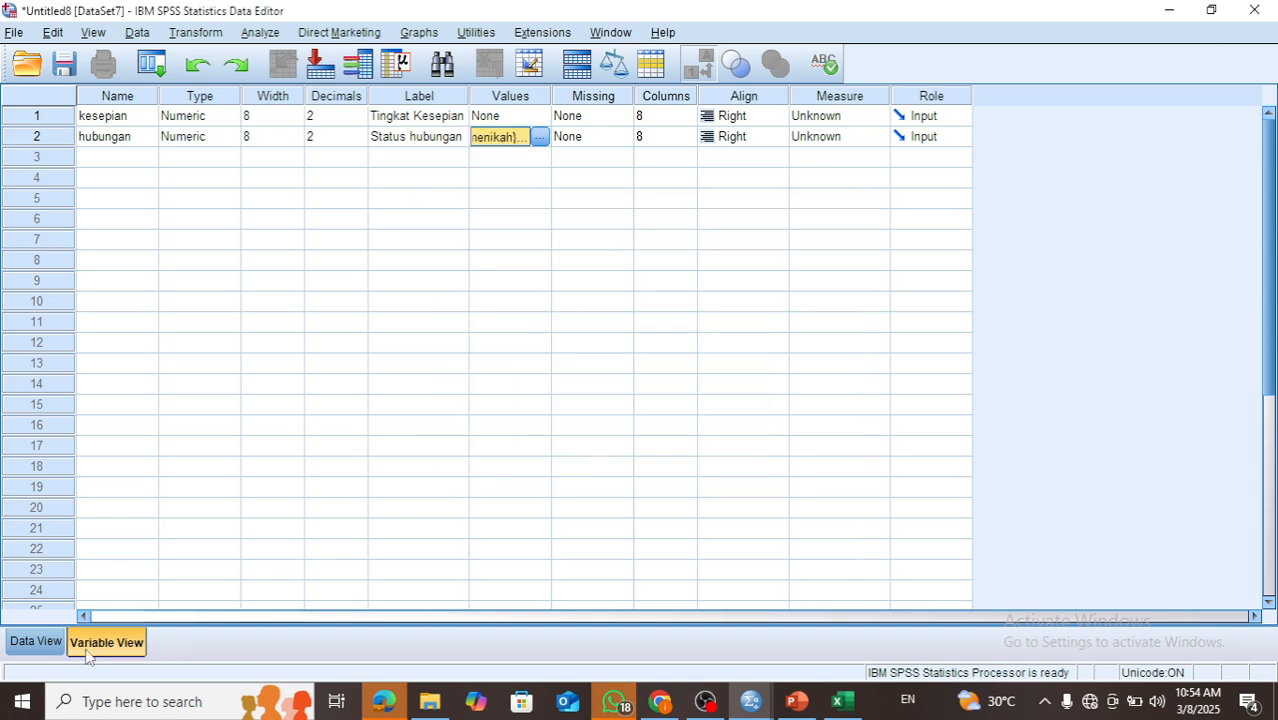
# Copy the Kelompok 1 scores in B2:B16 from Excel into the kesepian column of the SPSS data, starting at case 1
pyautogui.click(40, 643)
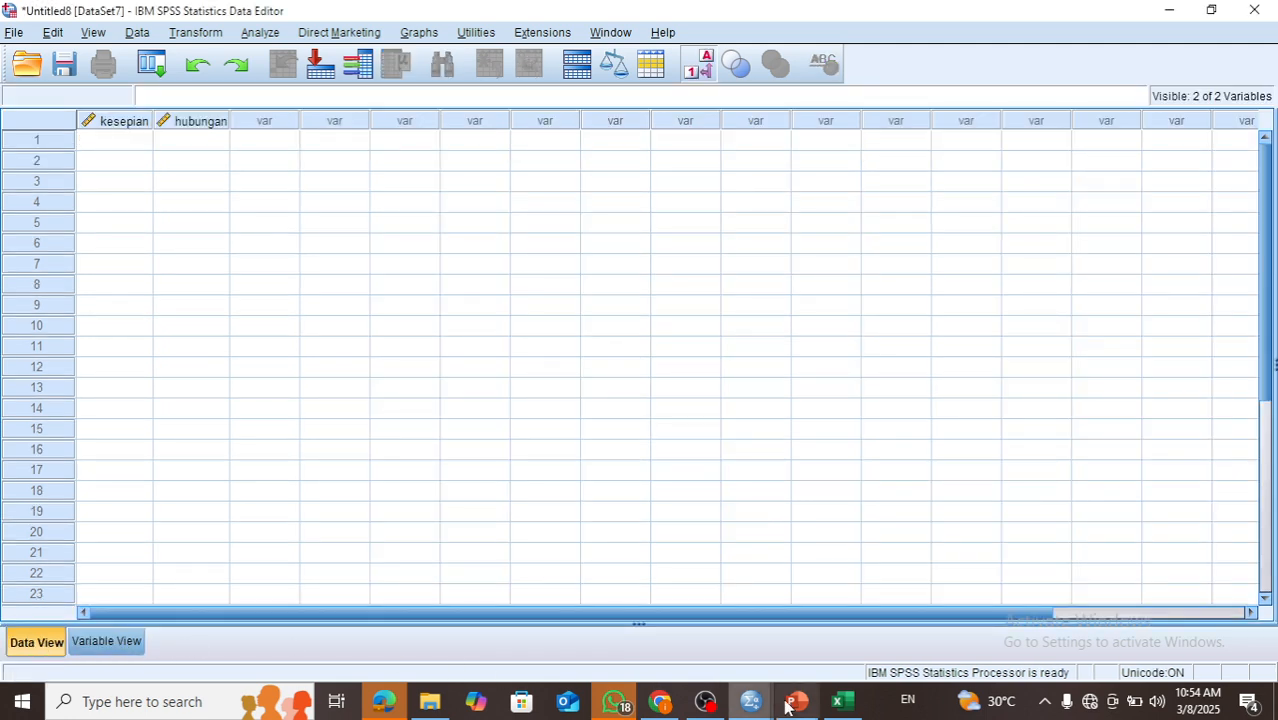
pyautogui.click(842, 701)
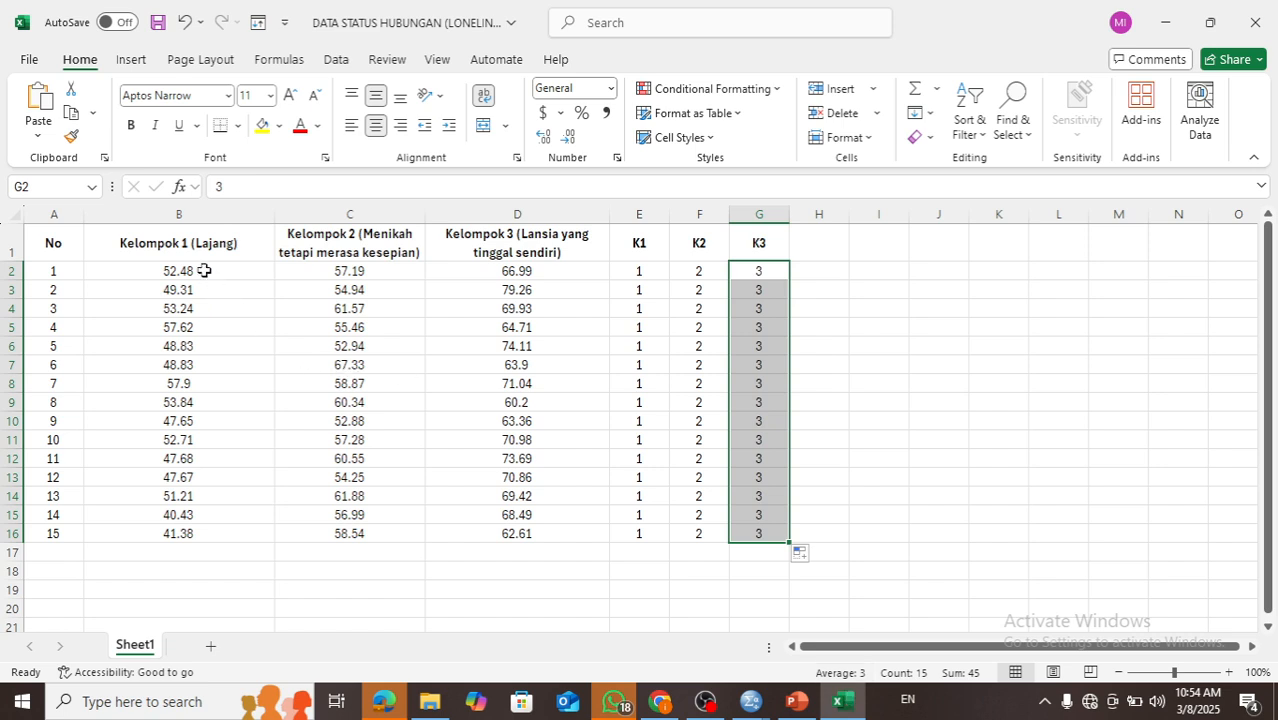
pyautogui.moveTo(202, 268); pyautogui.dragTo(217, 525)
pyautogui.rightClick(222, 364)
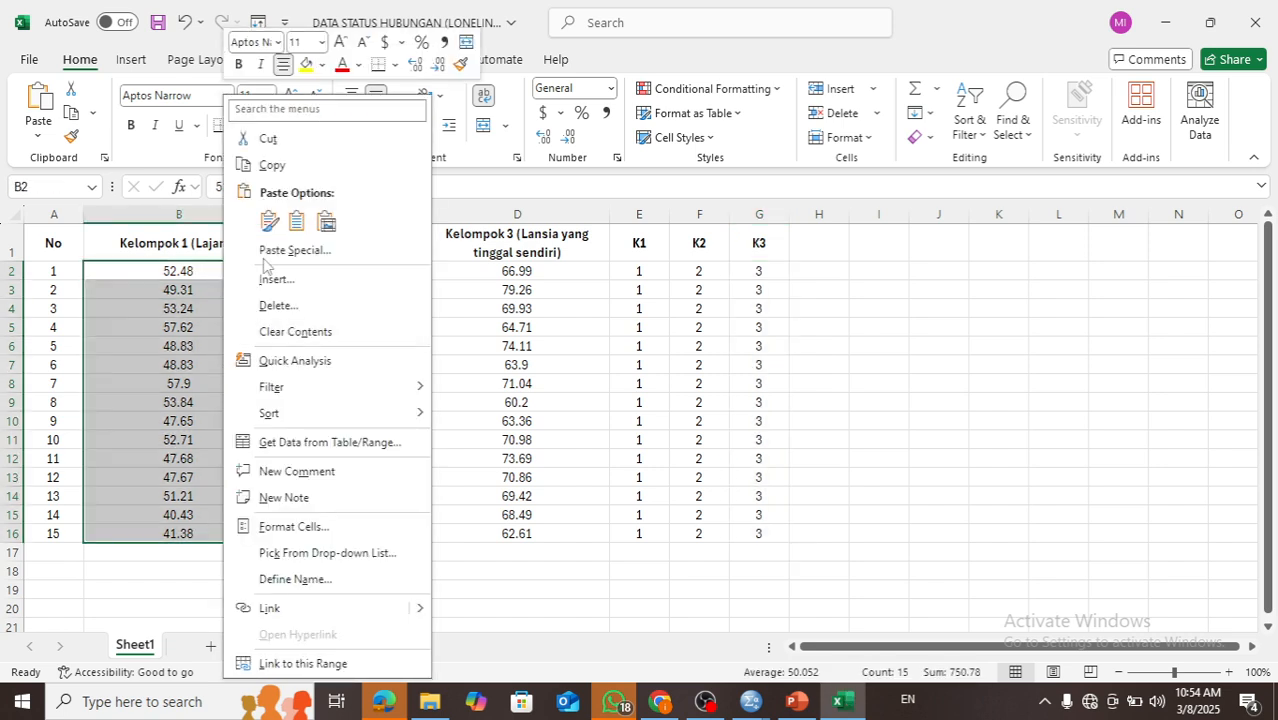
pyautogui.click(233, 162)
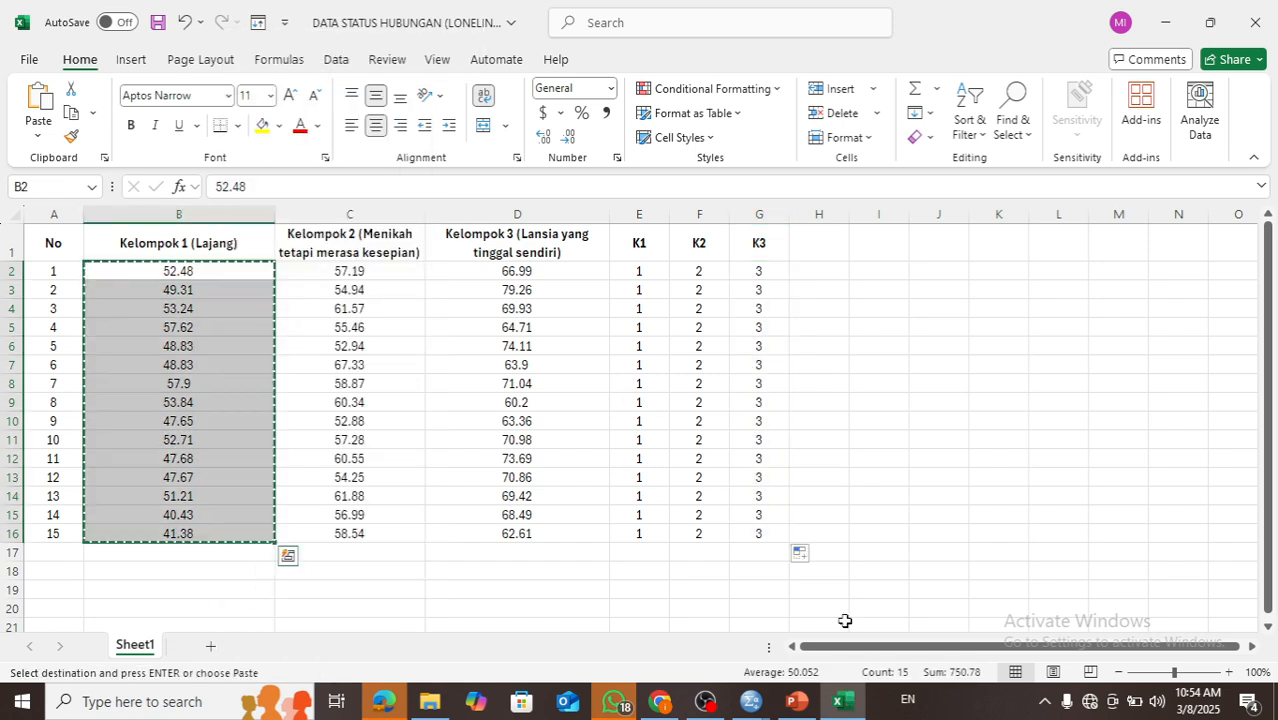
pyautogui.click(752, 701)
pyautogui.click(650, 628)
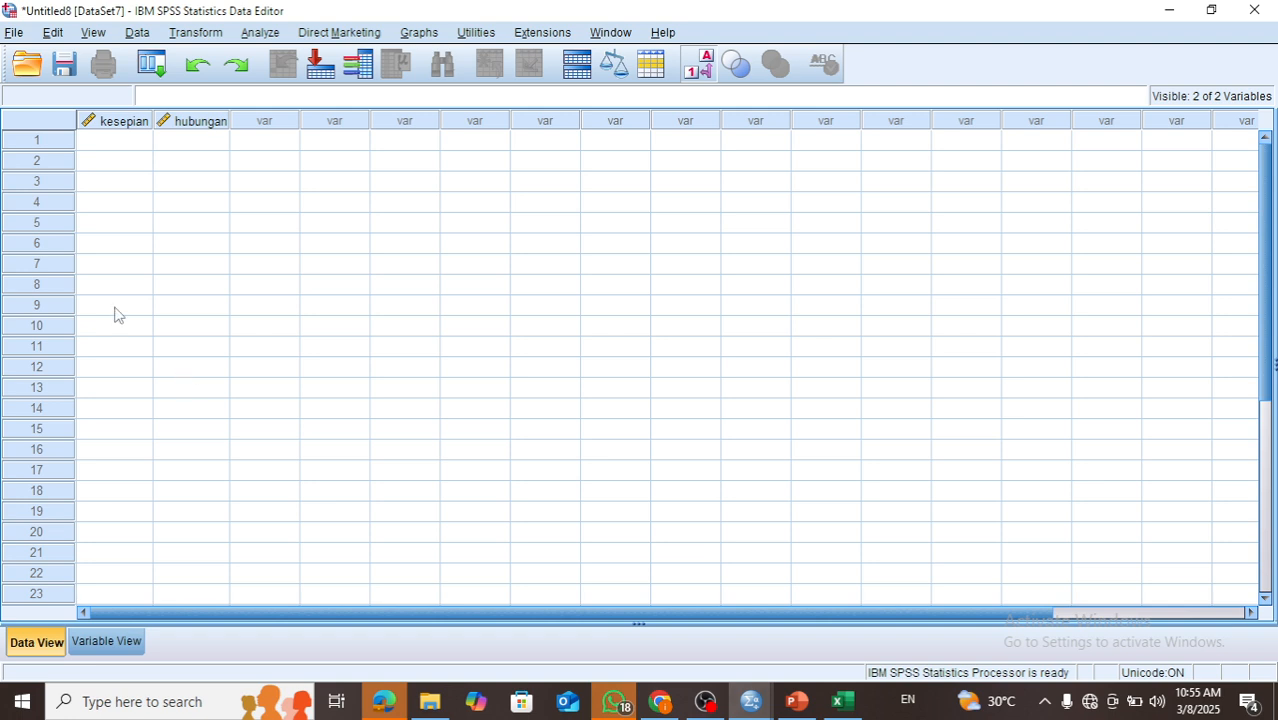
pyautogui.click(114, 140)
pyautogui.rightClick(114, 140)
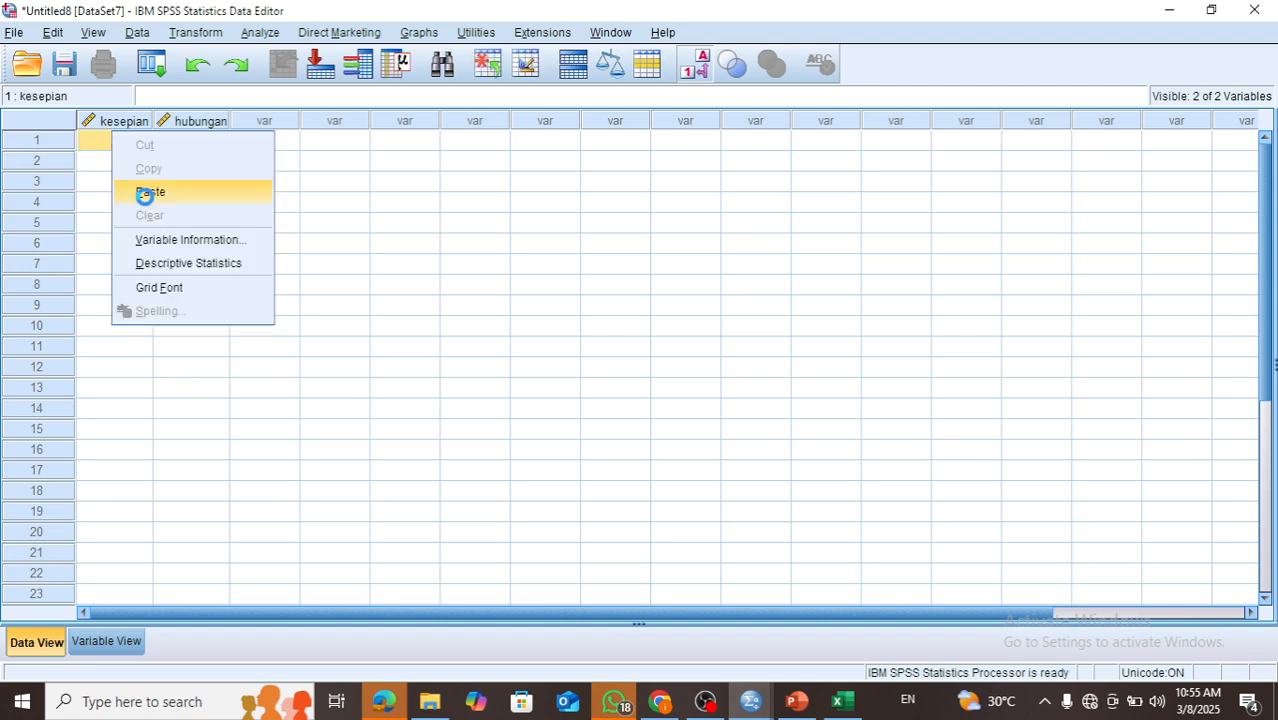
pyautogui.click(143, 191)
# Copy the Kelompok 2 scores in C2:C16 from Excel into the SPSS kesepian column, starting at case 16
pyautogui.click(830, 703)
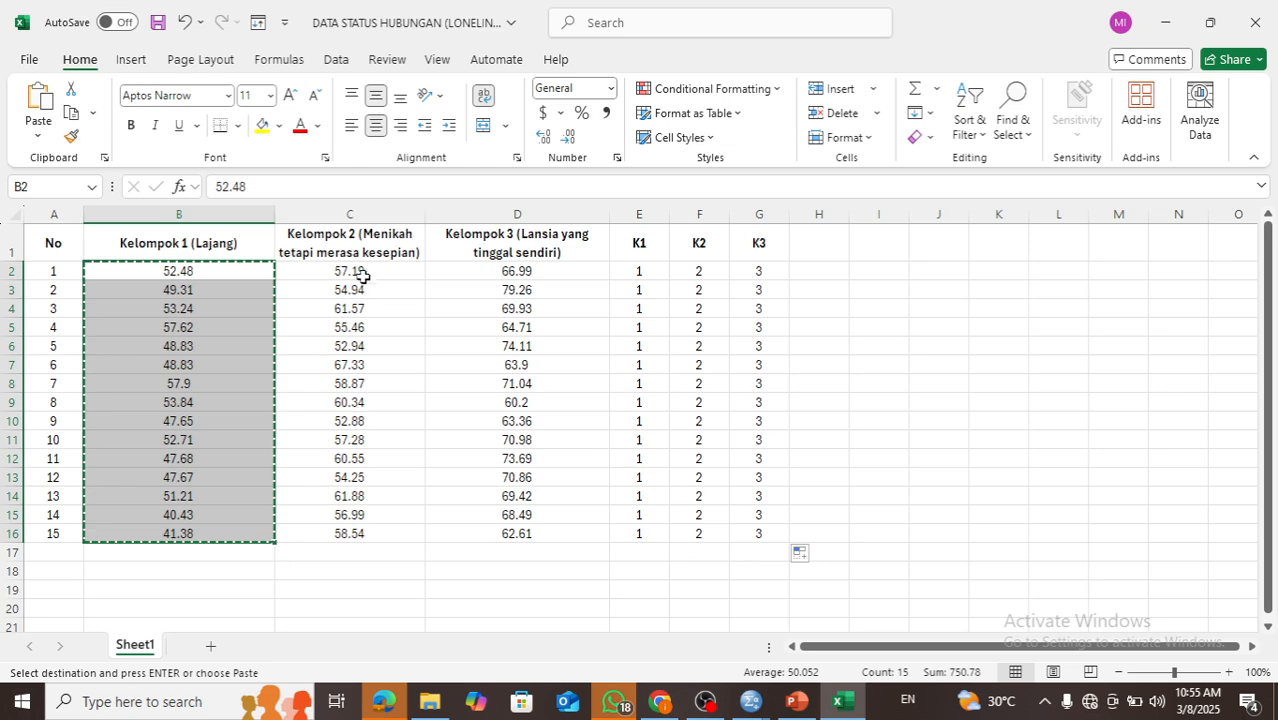
pyautogui.moveTo(362, 271); pyautogui.dragTo(365, 536)
pyautogui.rightClick(358, 421)
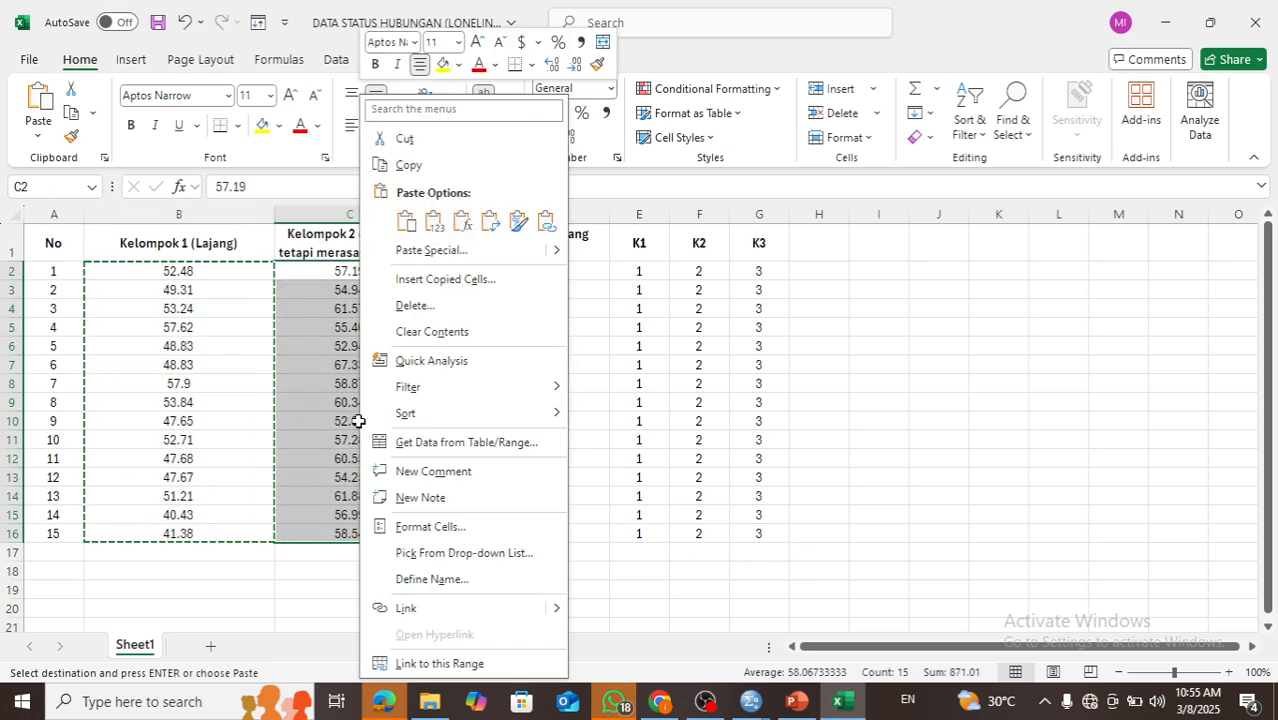
pyautogui.click(397, 172)
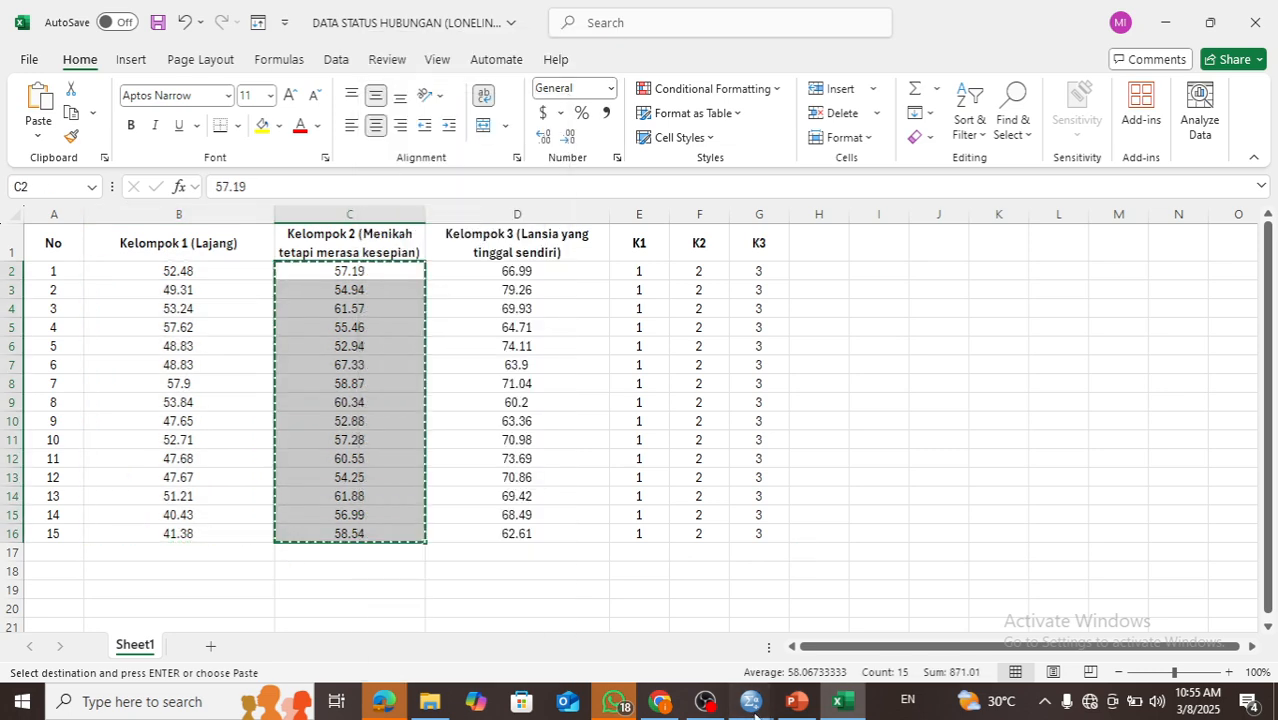
pyautogui.click(751, 703)
pyautogui.click(125, 452)
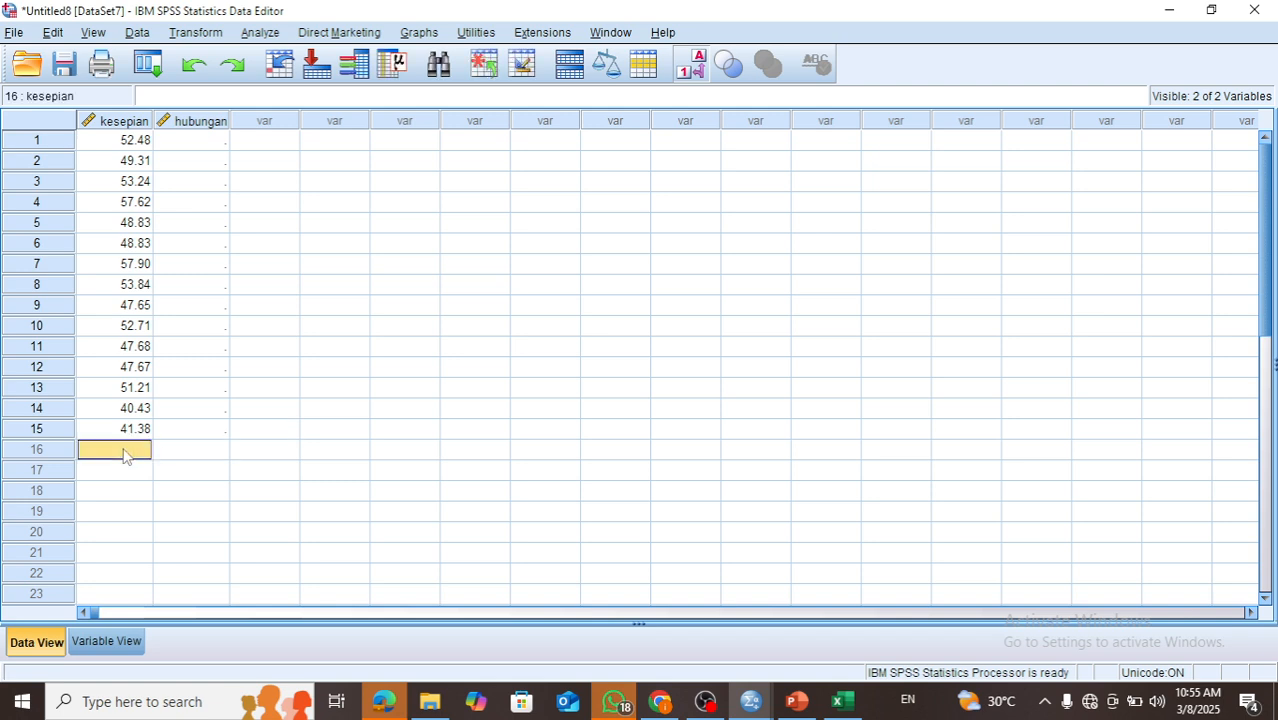
pyautogui.rightClick(125, 452)
pyautogui.click(178, 513)
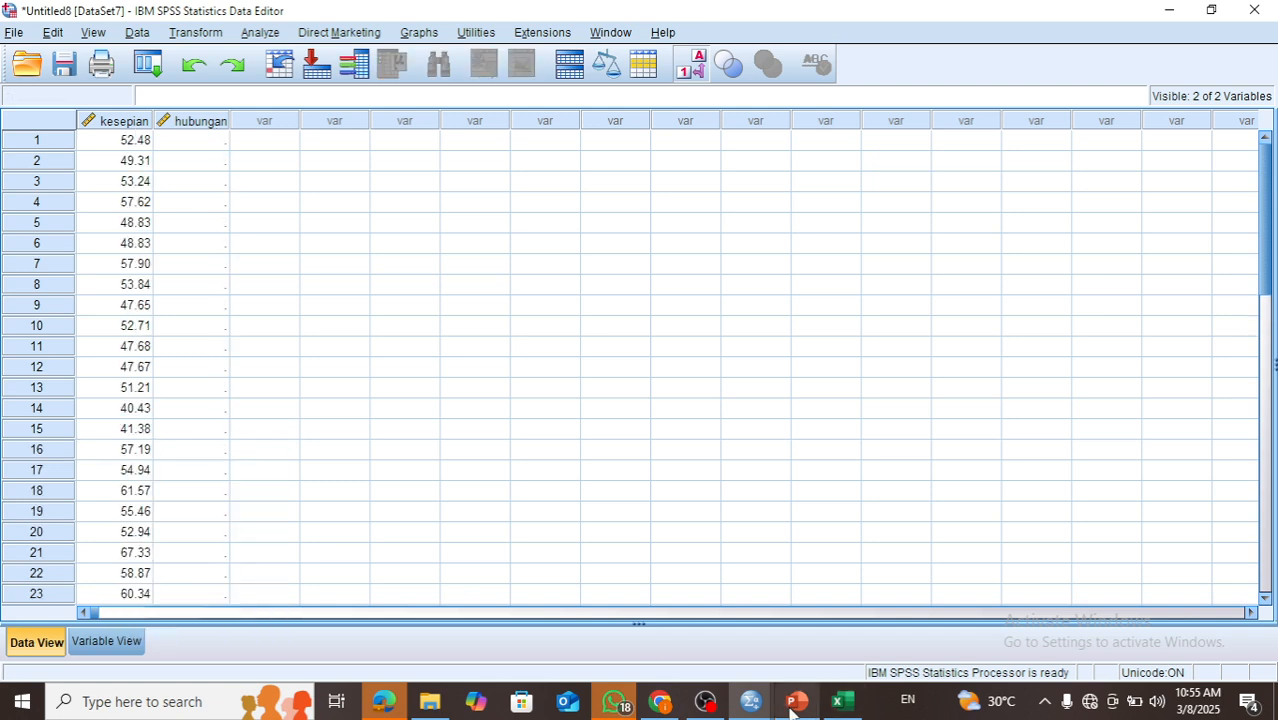
# Copy the Kelompok 3 scores in D2:D16 from Excel into the SPSS kesepian column, starting at case 31
pyautogui.click(840, 703)
pyautogui.moveTo(490, 272); pyautogui.dragTo(501, 535)
pyautogui.rightClick(485, 436)
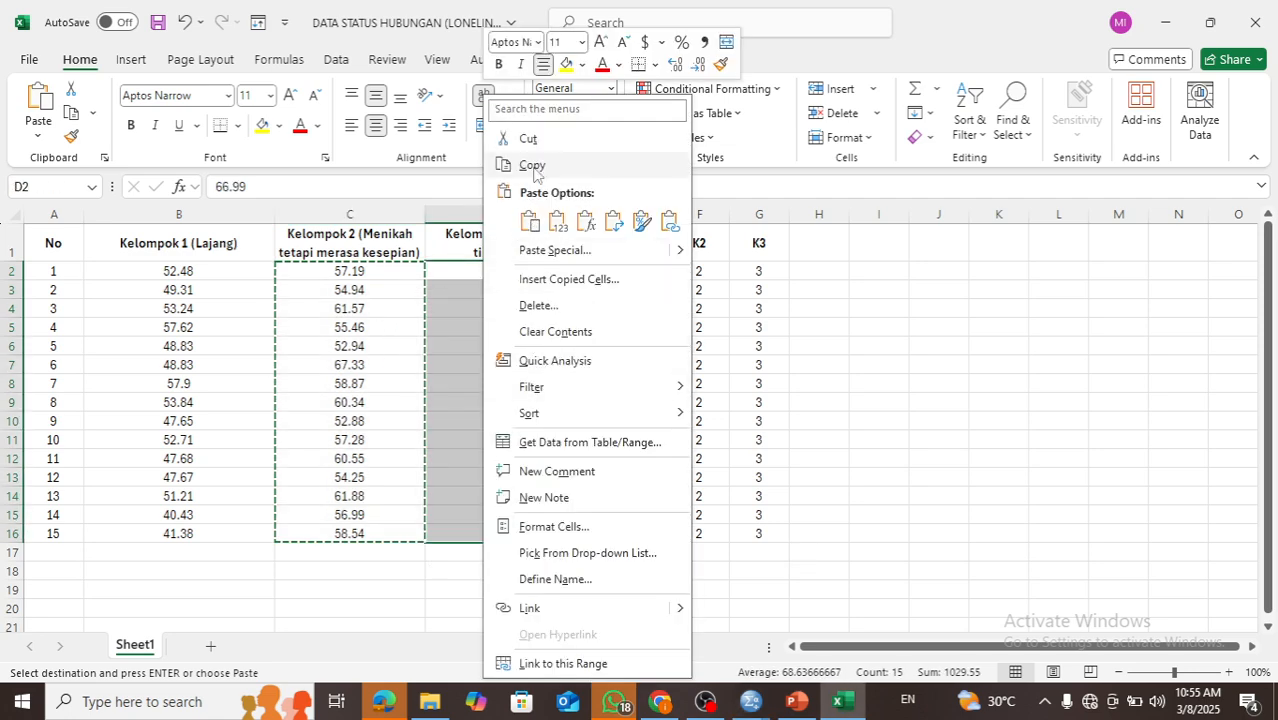
pyautogui.click(533, 166)
pyautogui.click(751, 703)
pyautogui.scroll(-2, 145, 590)
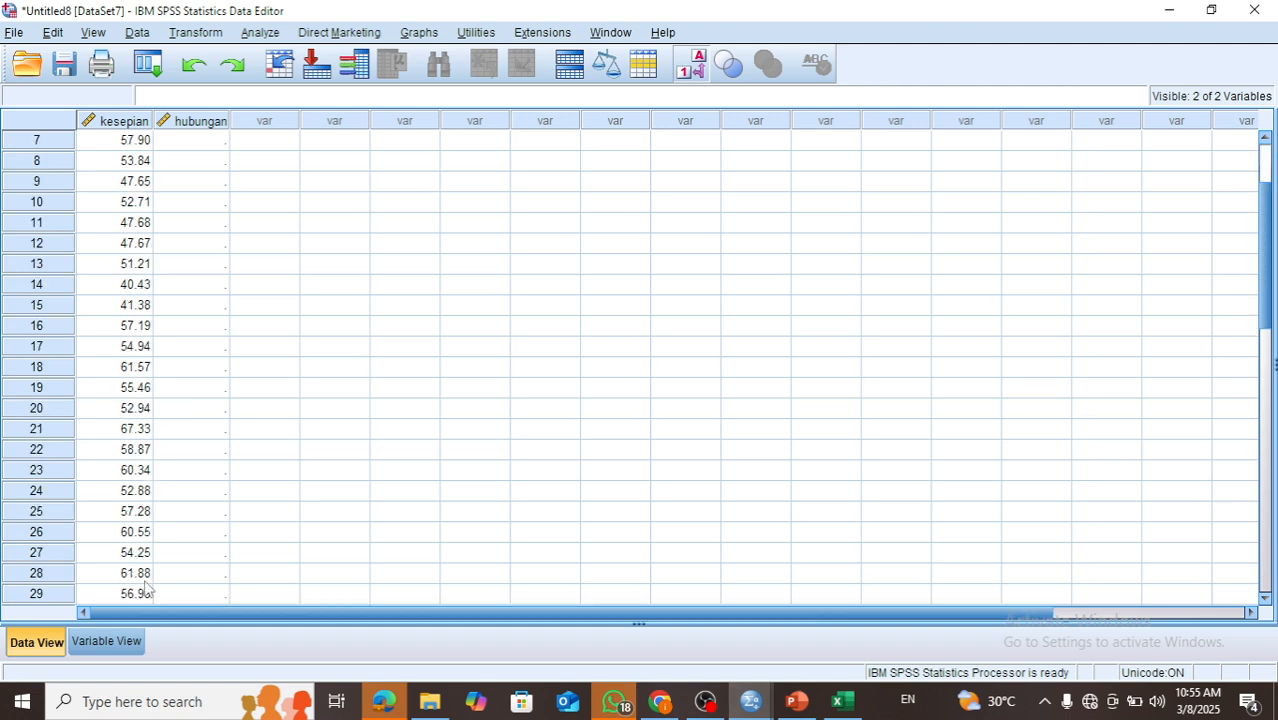
pyautogui.scroll(-2, 145, 590)
pyautogui.click(135, 513)
pyautogui.rightClick(135, 513)
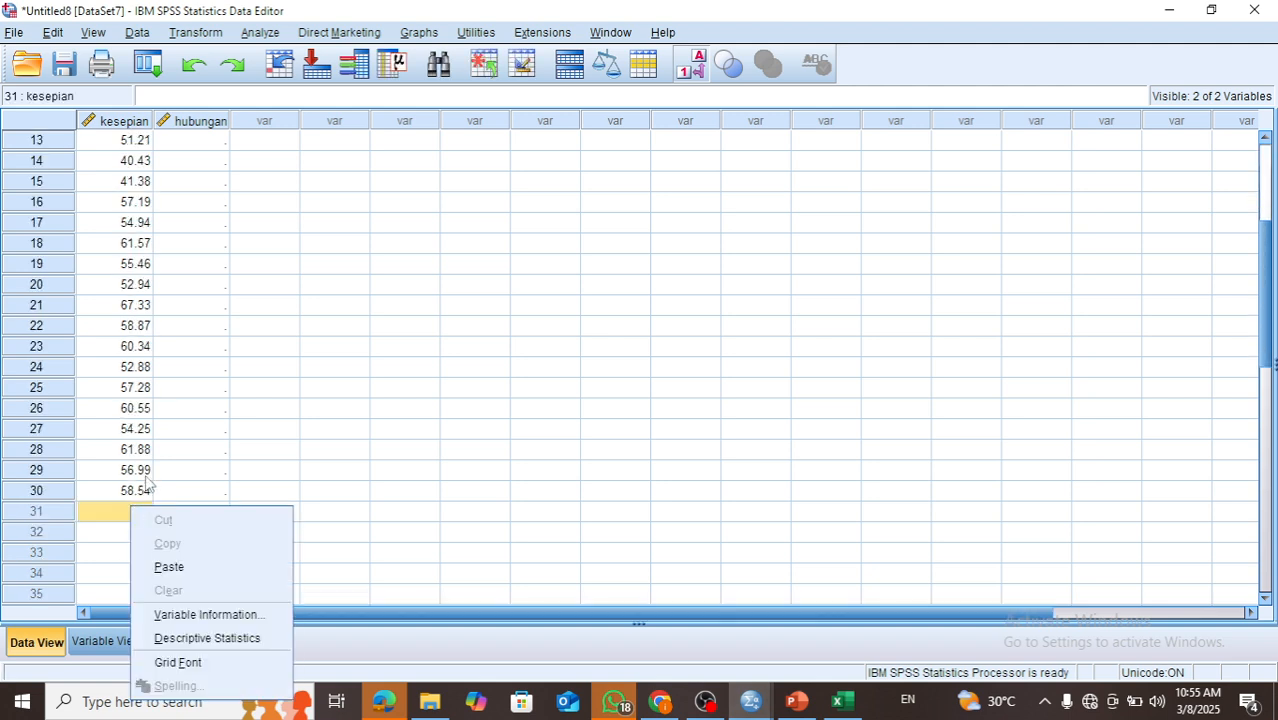
pyautogui.click(168, 564)
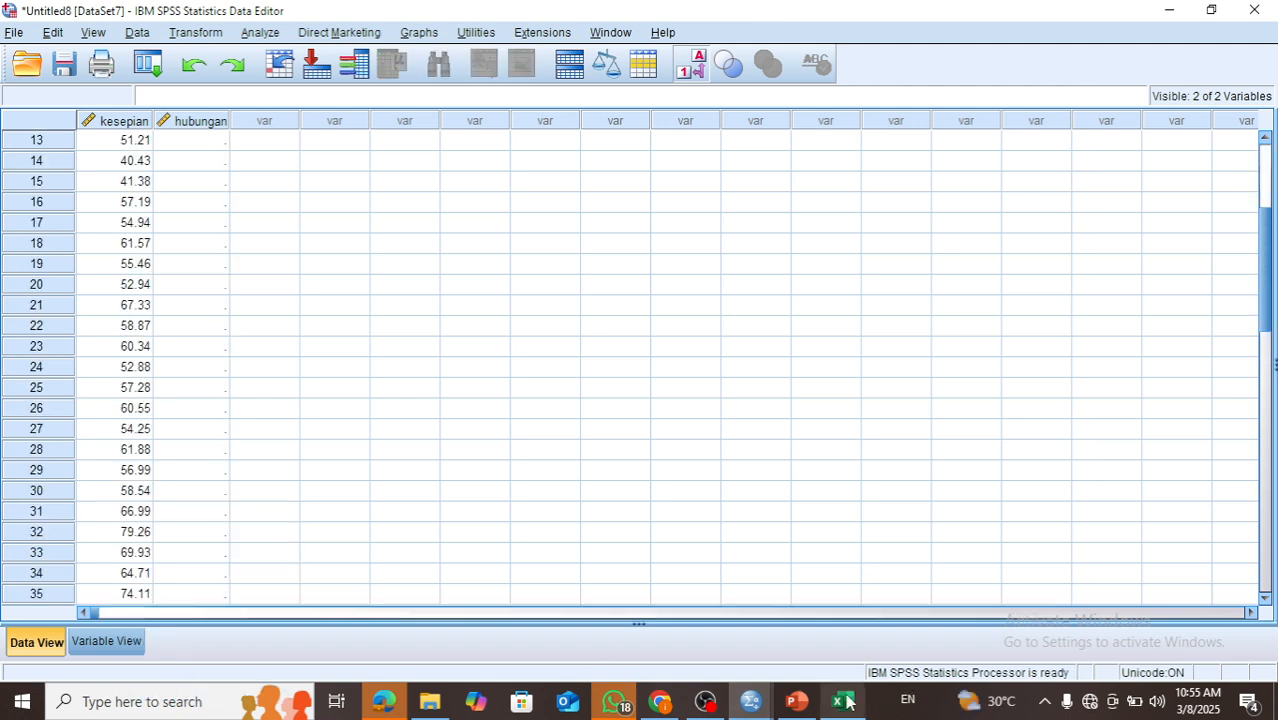
# Copy the K1 group codes in E2:E16 from Excel into the hubungan column of the SPSS data, starting at case 1
pyautogui.click(842, 701)
pyautogui.moveTo(640, 272); pyautogui.dragTo(635, 535)
pyautogui.rightClick(643, 482)
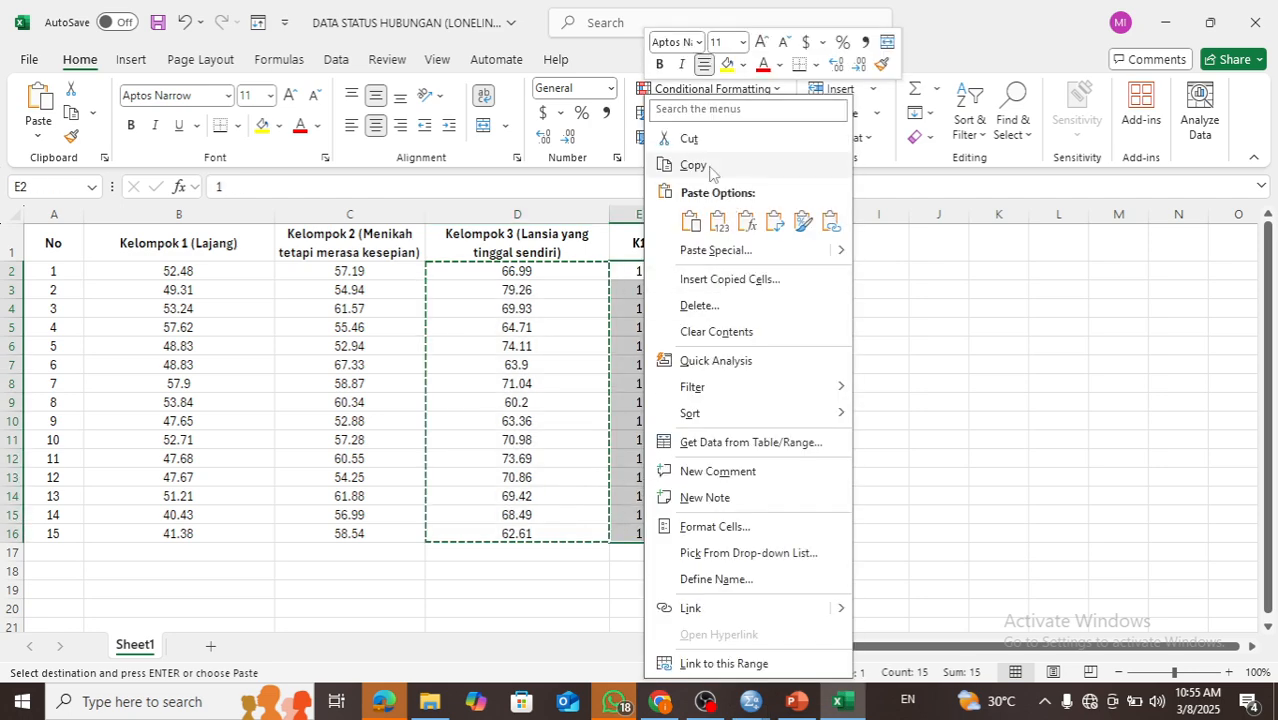
pyautogui.click(690, 165)
pyautogui.moveTo(749, 709)
pyautogui.click(662, 622)
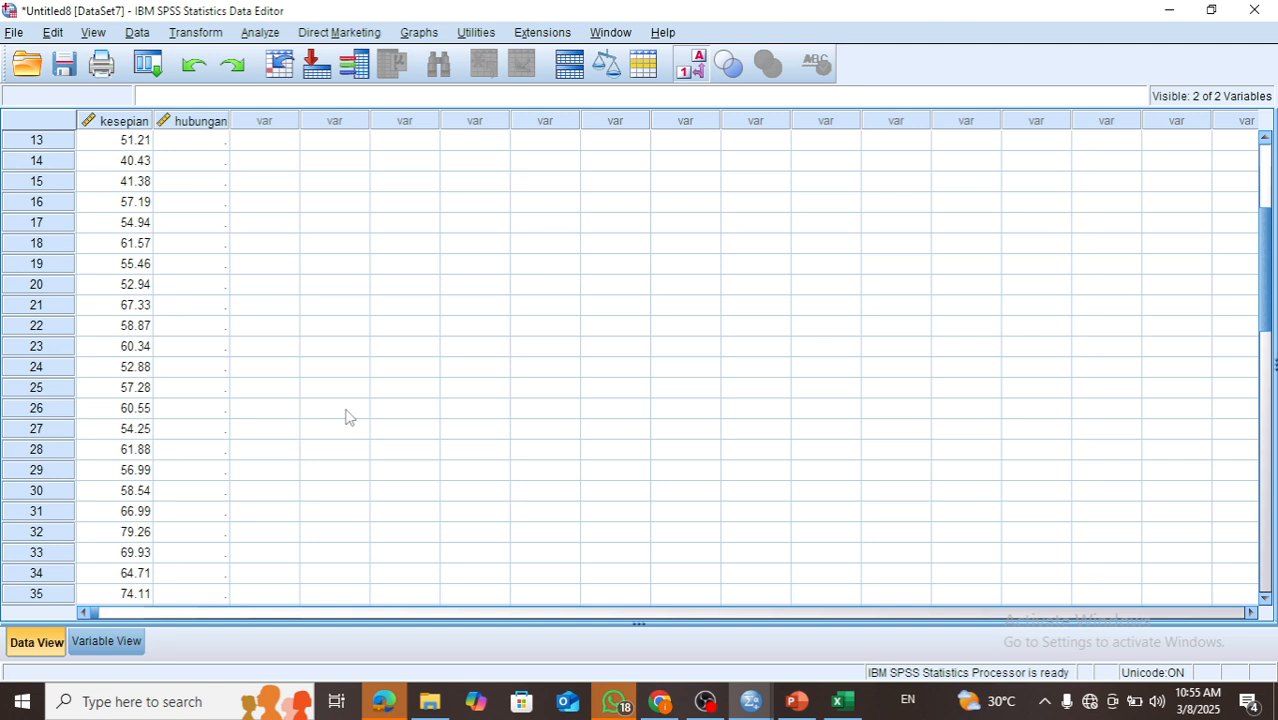
pyautogui.click(207, 143)
pyautogui.scroll(4, 224, 196)
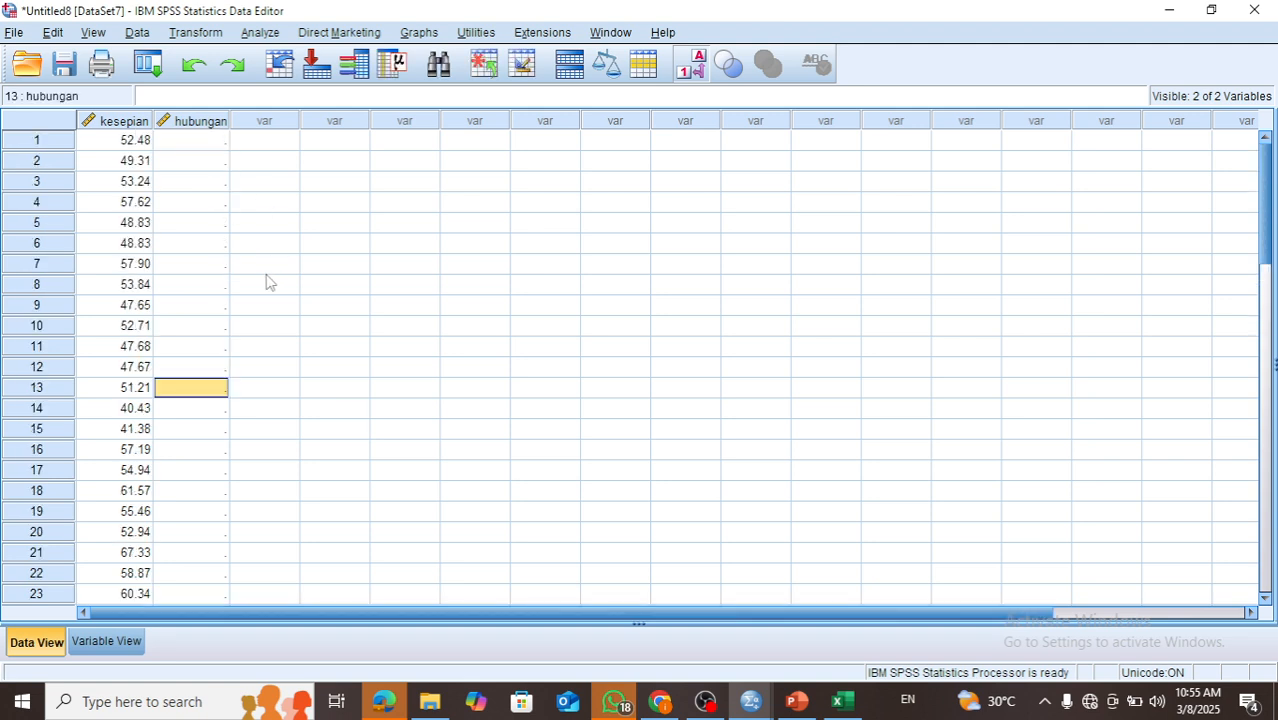
pyautogui.click(200, 143)
pyautogui.rightClick(200, 143)
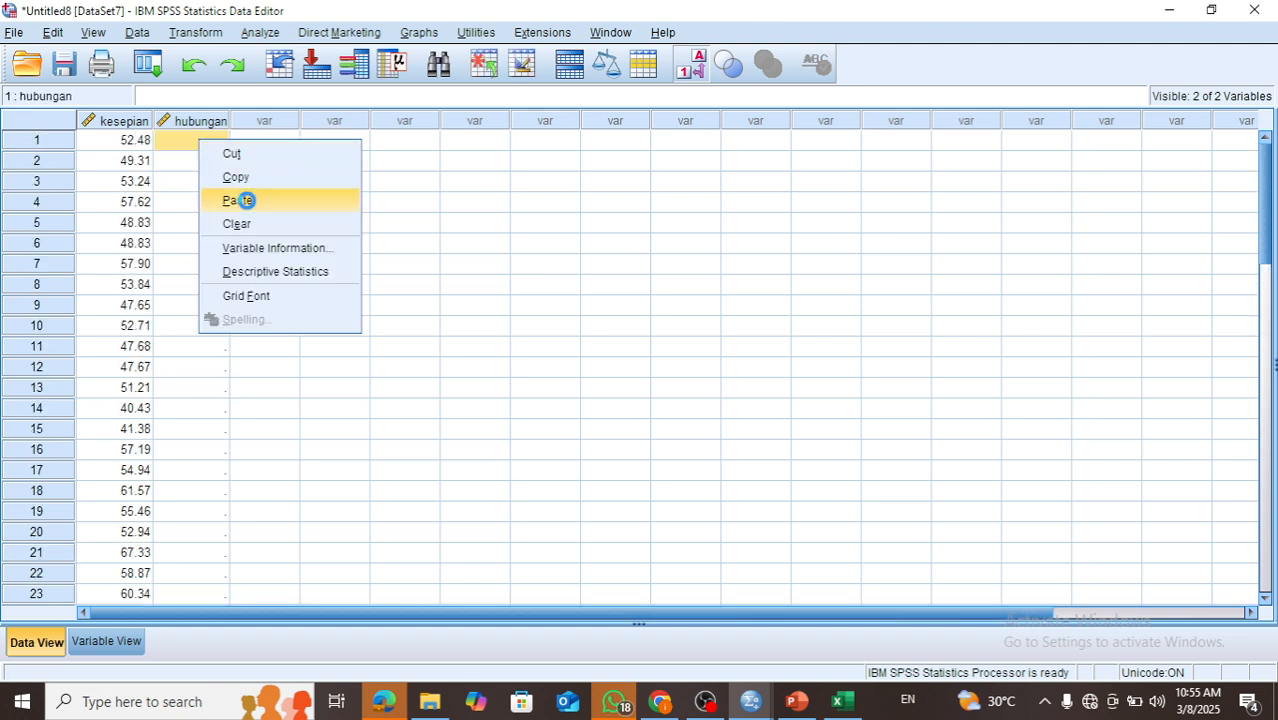
pyautogui.click(245, 198)
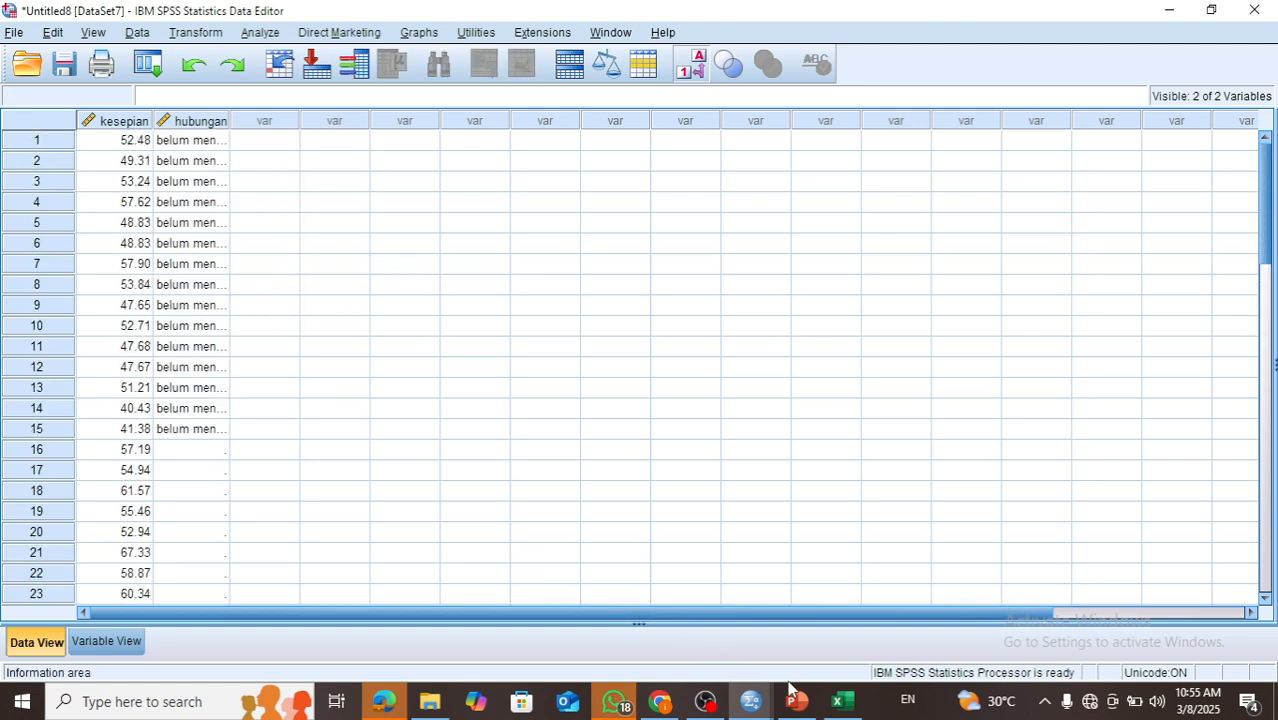
# Copy the K2 group codes in F2:F16 from Excel into the SPSS hubungan column, starting at case 16
pyautogui.click(847, 707)
pyautogui.moveTo(698, 276); pyautogui.dragTo(698, 535)
pyautogui.rightClick(700, 422)
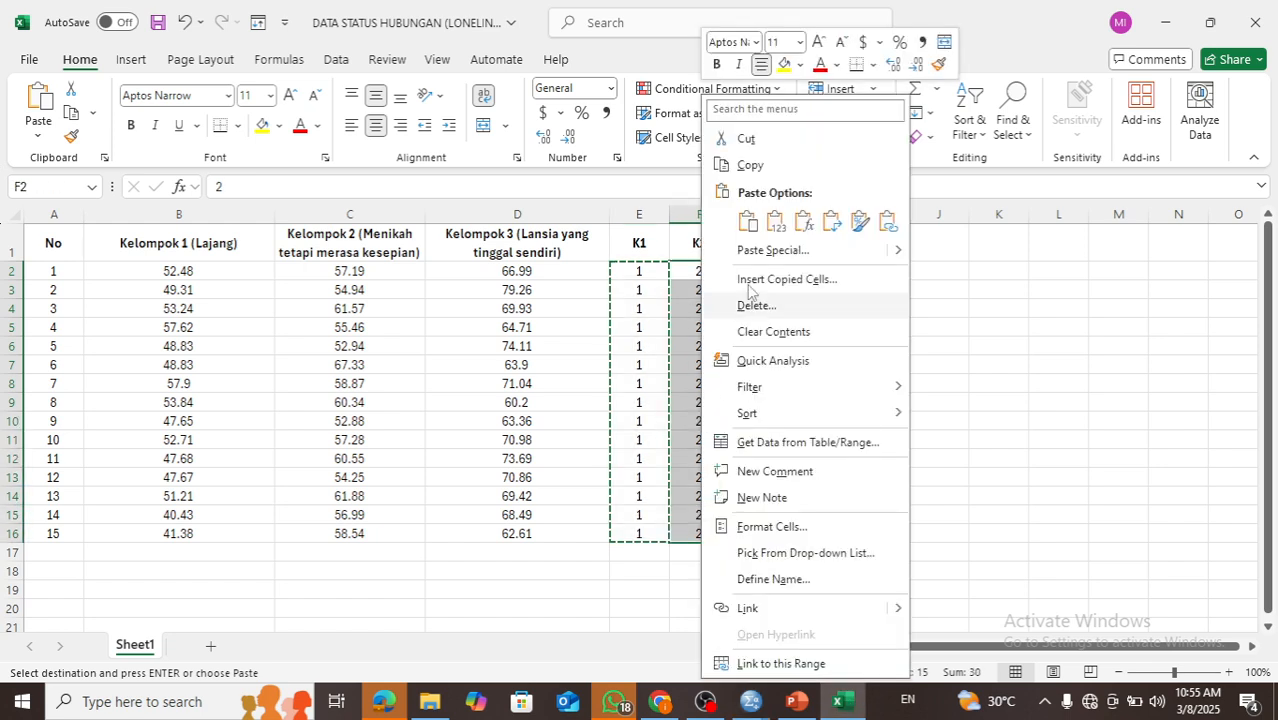
pyautogui.click(758, 164)
pyautogui.click(751, 701)
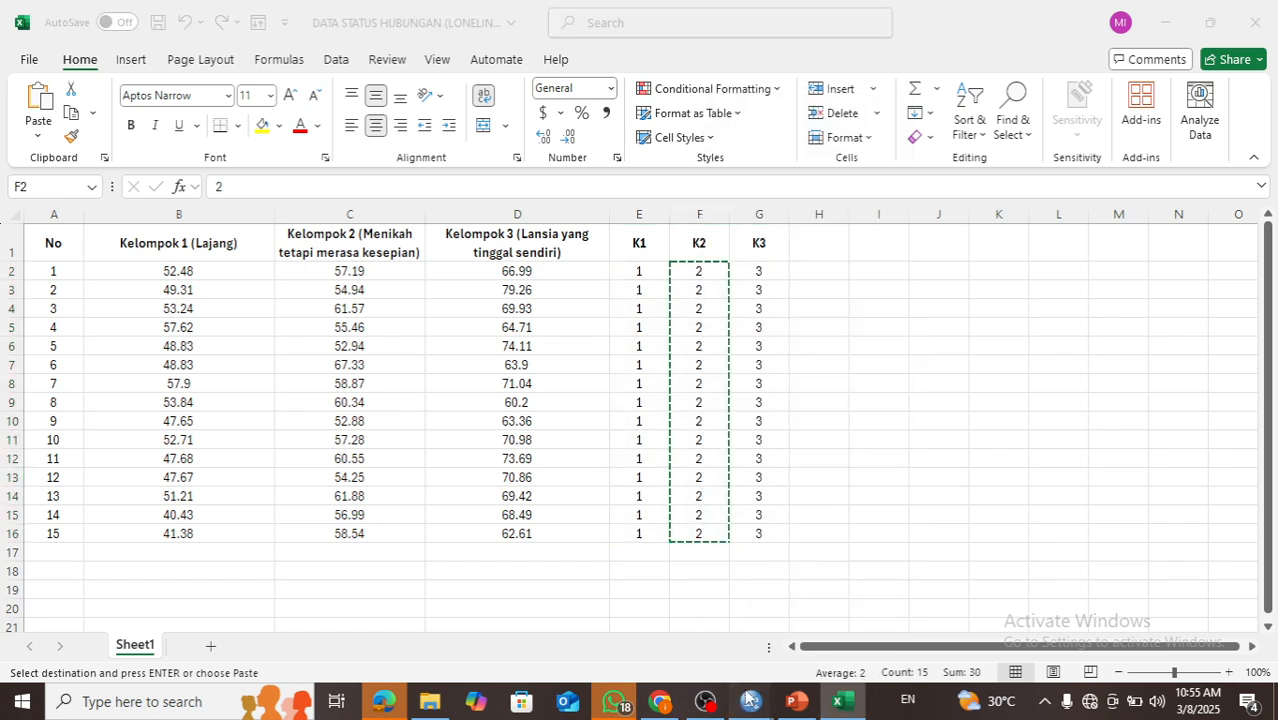
pyautogui.click(180, 450)
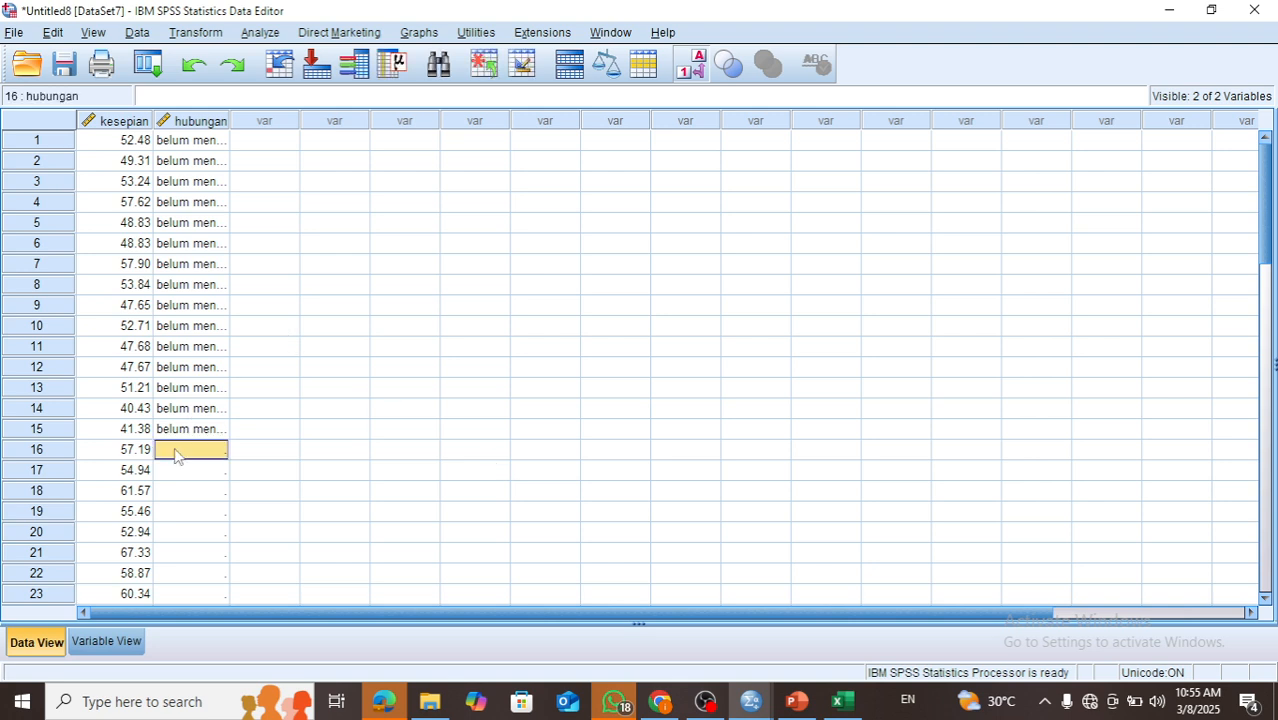
pyautogui.rightClick(180, 450)
pyautogui.click(232, 515)
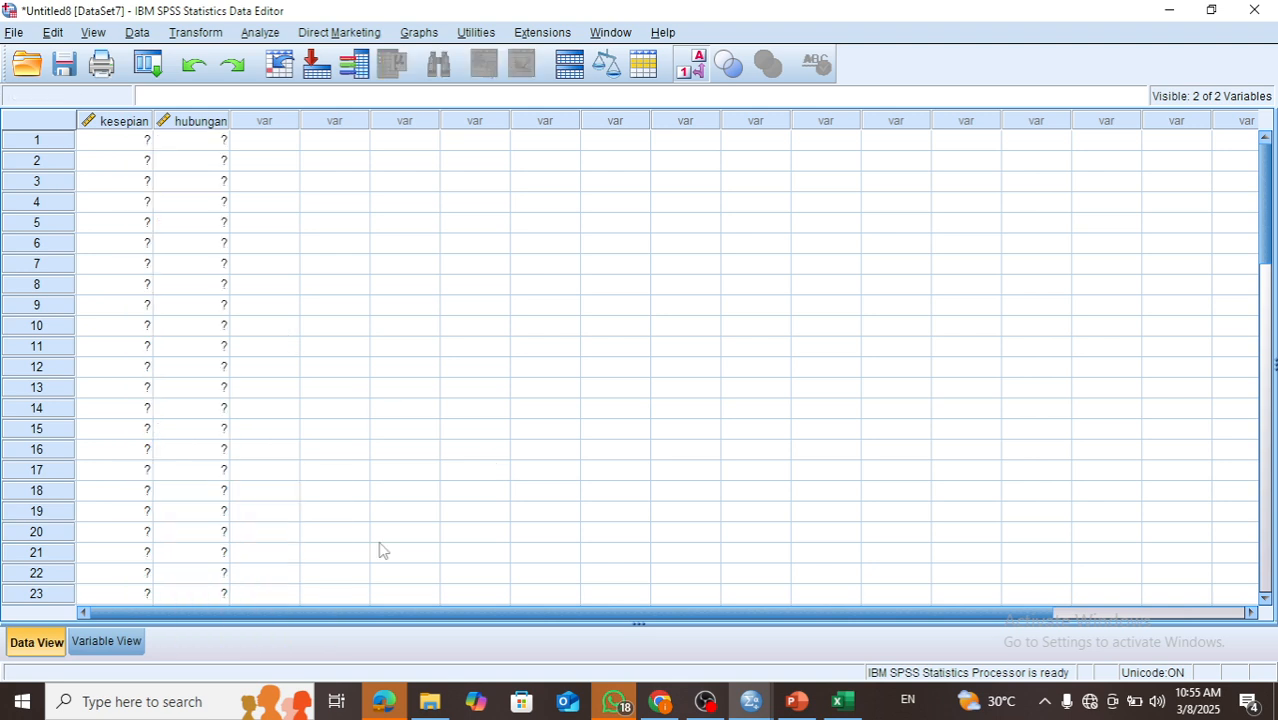
# Copy the K3 group codes in G2:G16 from Excel into the SPSS hubungan column, starting at case 31
pyautogui.click(843, 701)
pyautogui.moveTo(760, 280); pyautogui.dragTo(762, 534)
pyautogui.rightClick(760, 500)
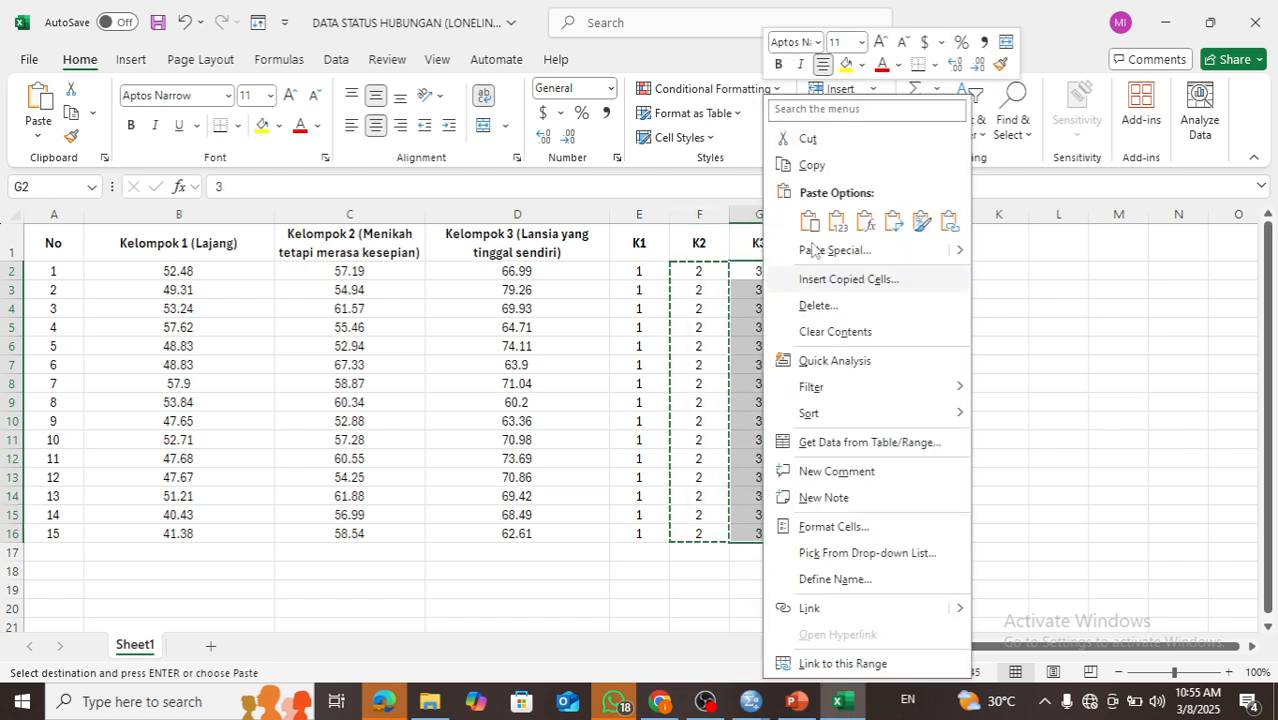
pyautogui.click(812, 165)
pyautogui.moveTo(751, 701)
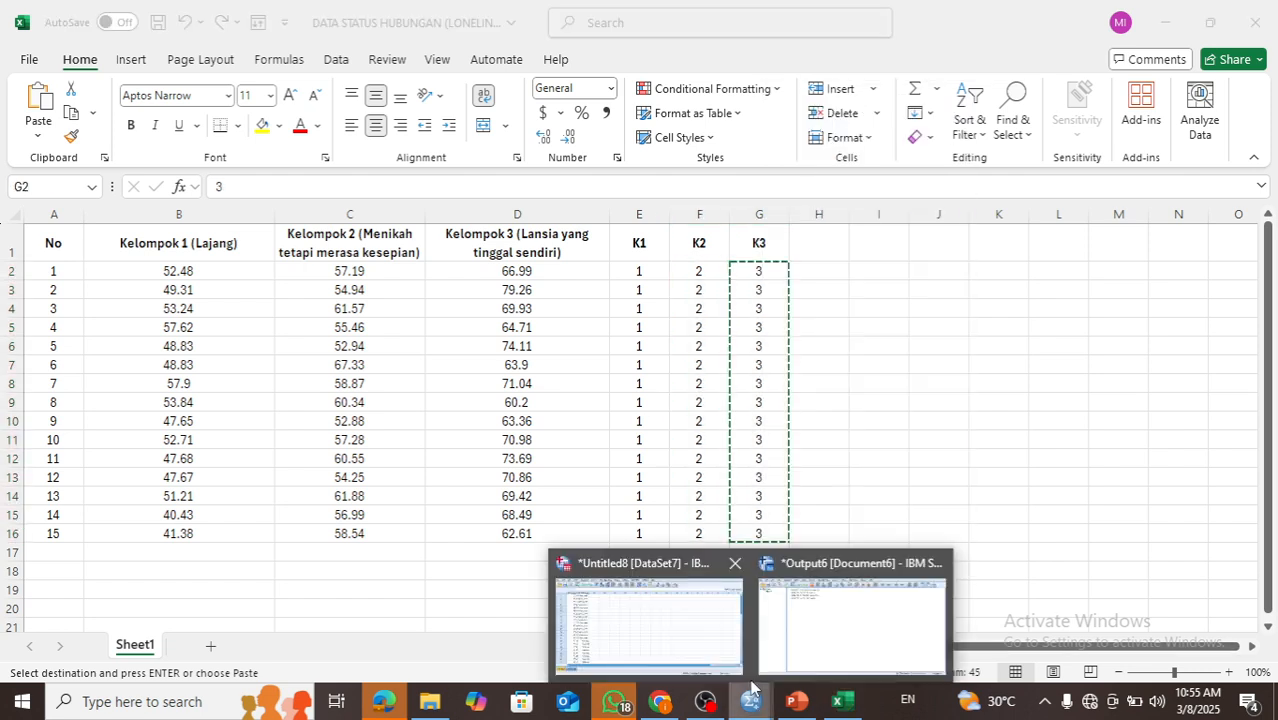
pyautogui.click(650, 625)
pyautogui.scroll(-5, 225, 530)
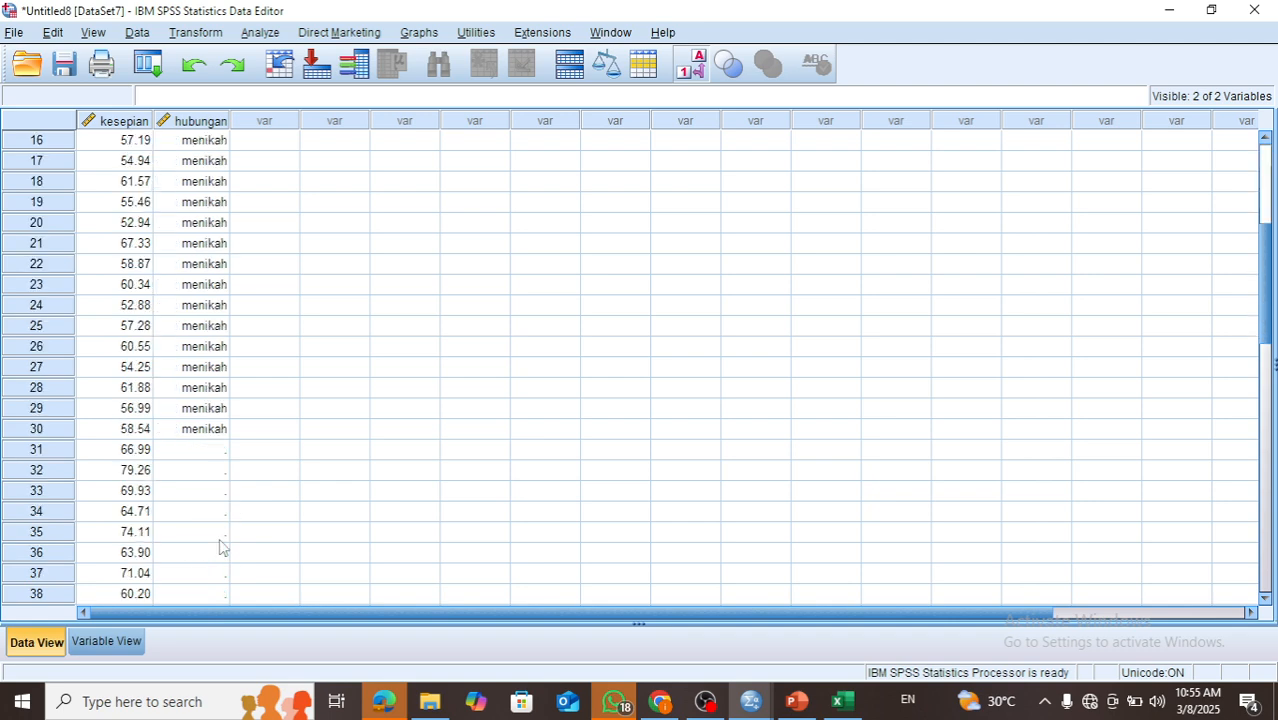
pyautogui.click(197, 451)
pyautogui.rightClick(197, 451)
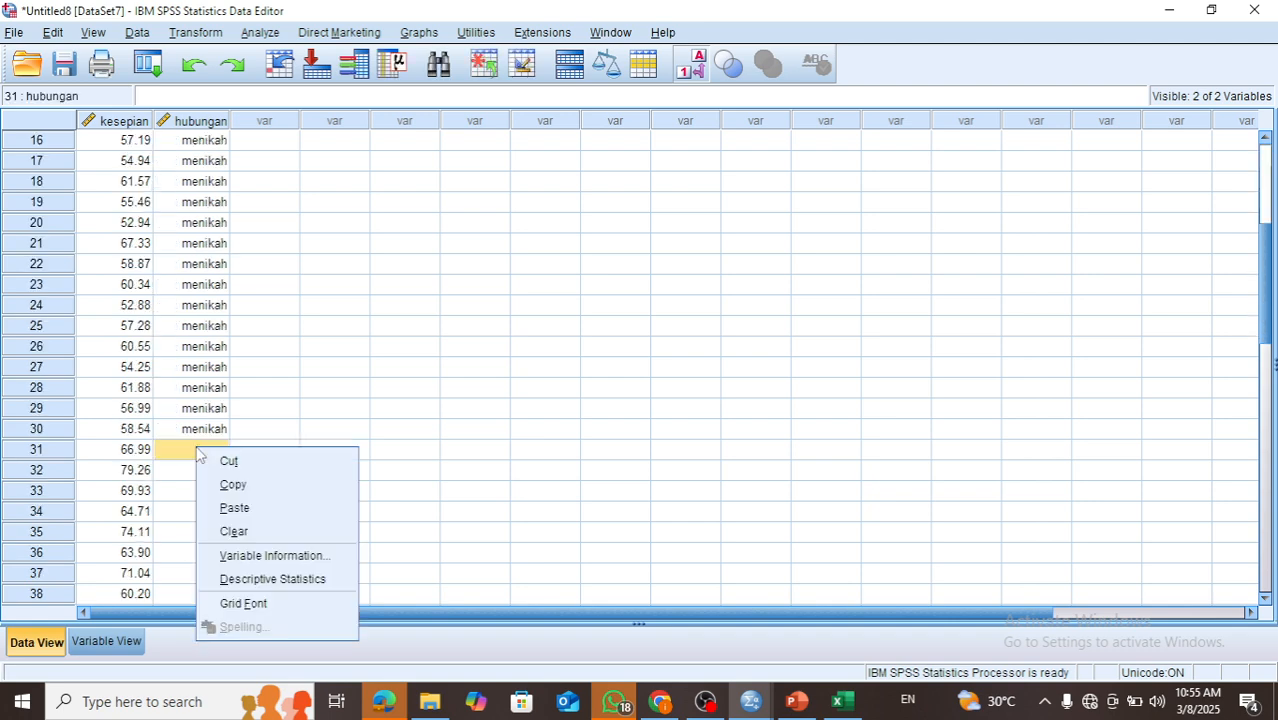
pyautogui.click(252, 508)
# Review the kesepian and hubungan data across all cases, showing hubungan as numeric codes and again as value labels
pyautogui.scroll(-4, 231, 477)
pyautogui.scroll(9, 231, 477)
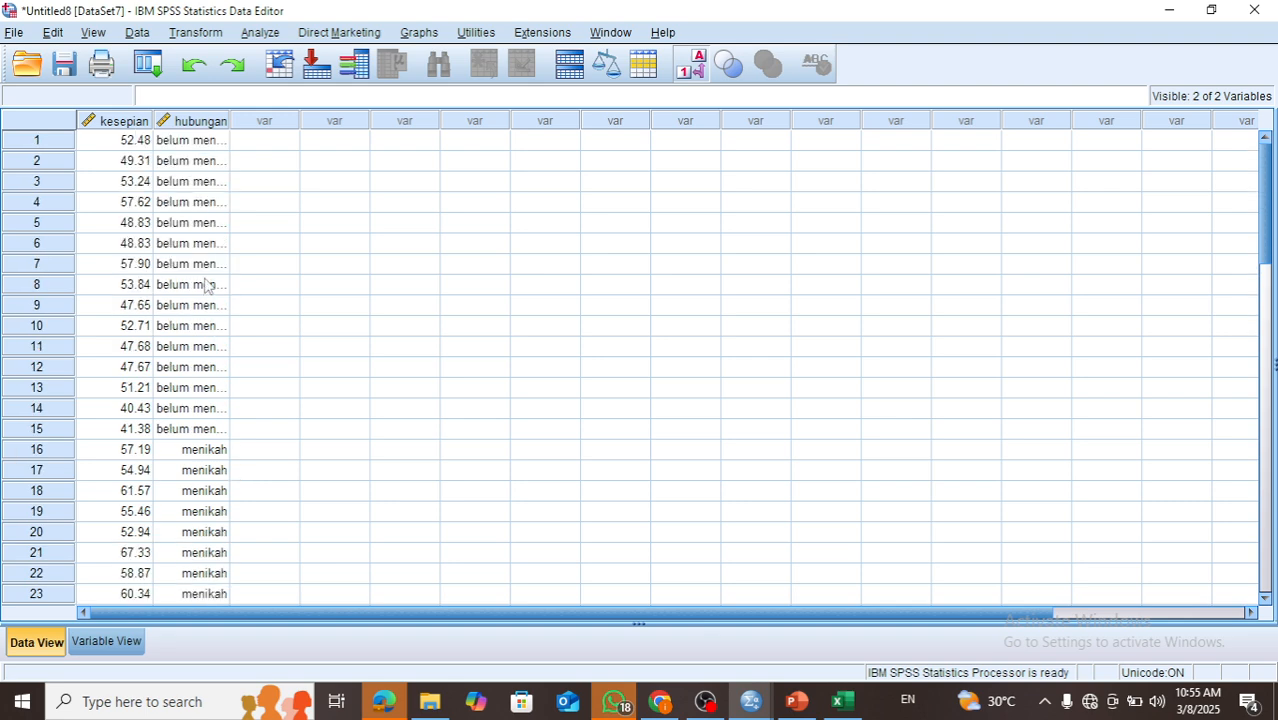
pyautogui.scroll(-4, 205, 285)
pyautogui.scroll(4, 207, 283)
pyautogui.click(694, 66)
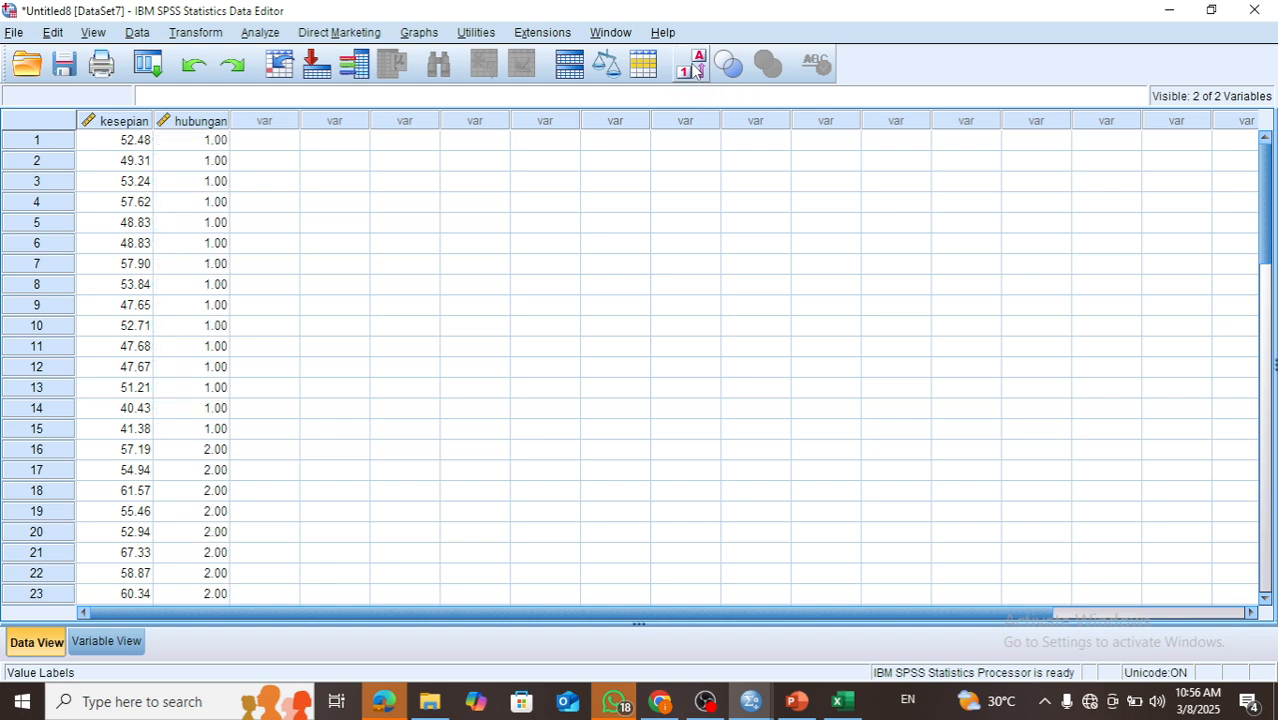
pyautogui.click(696, 68)
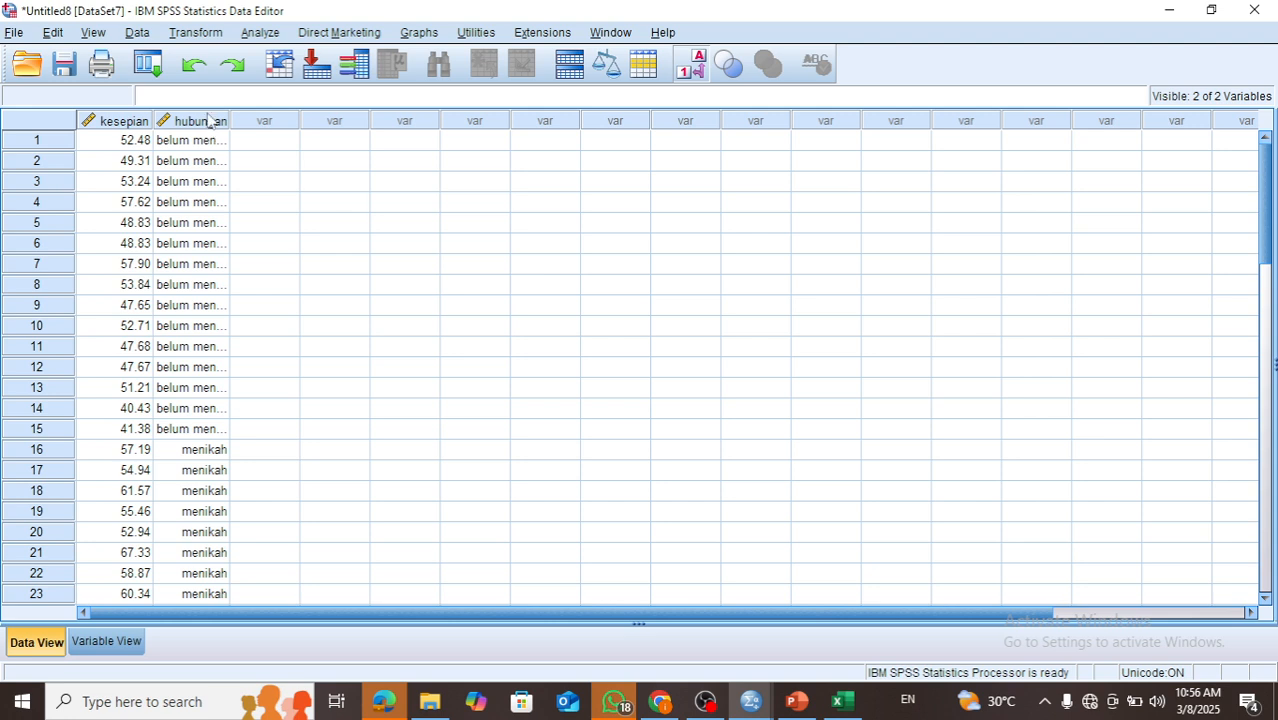
pyautogui.moveTo(207, 120)
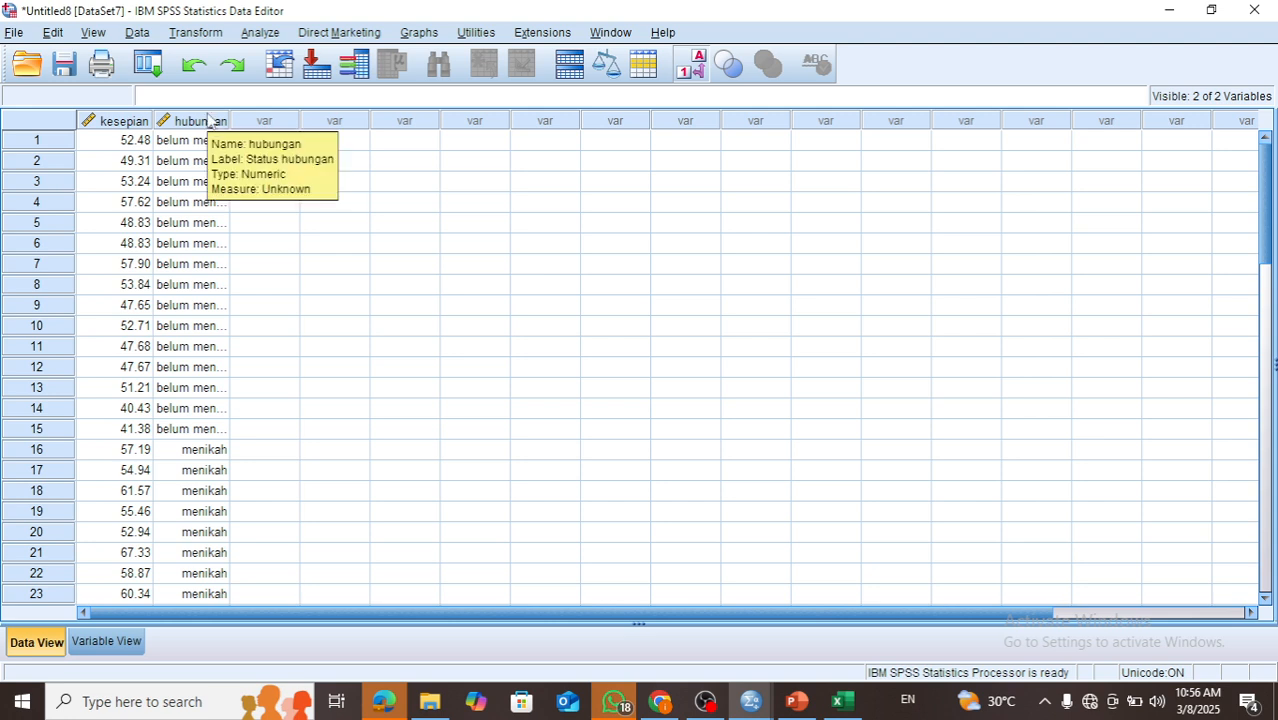
# Set up a One-Way ANOVA with Tingkat Kesepian as the dependent variable and Status hubungan as the factor
pyautogui.click(260, 33)
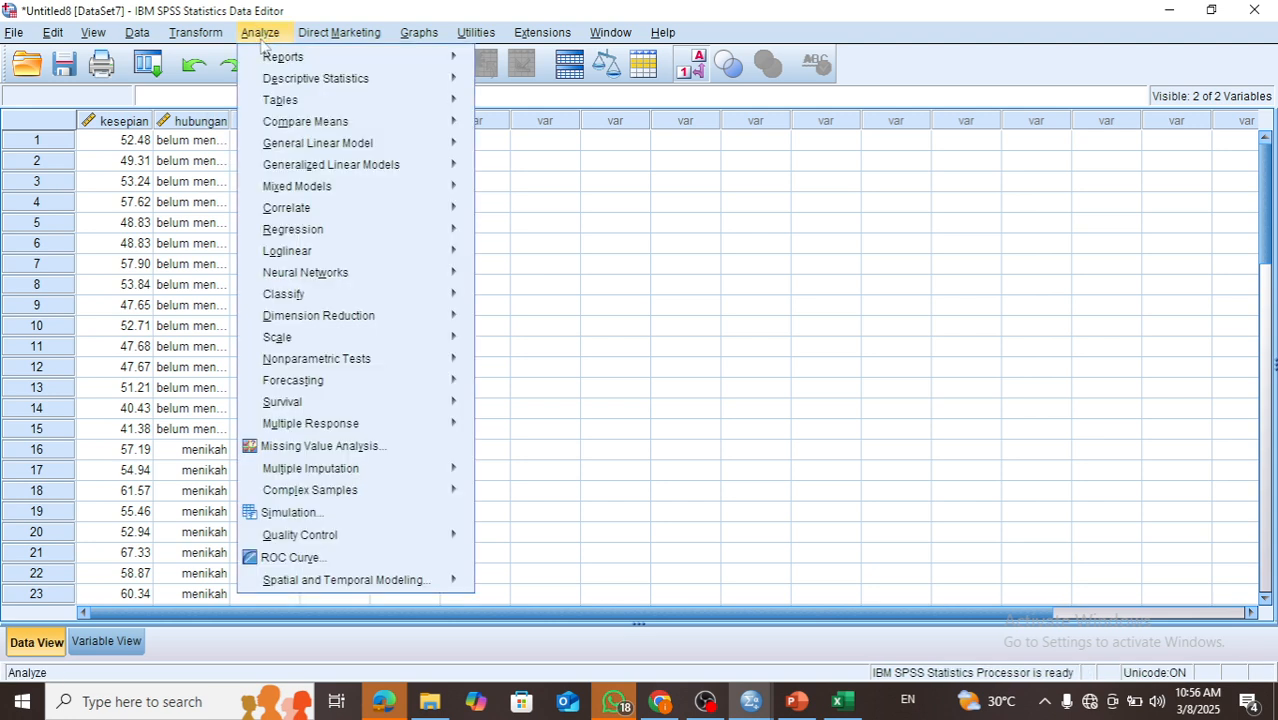
pyautogui.moveTo(442, 126)
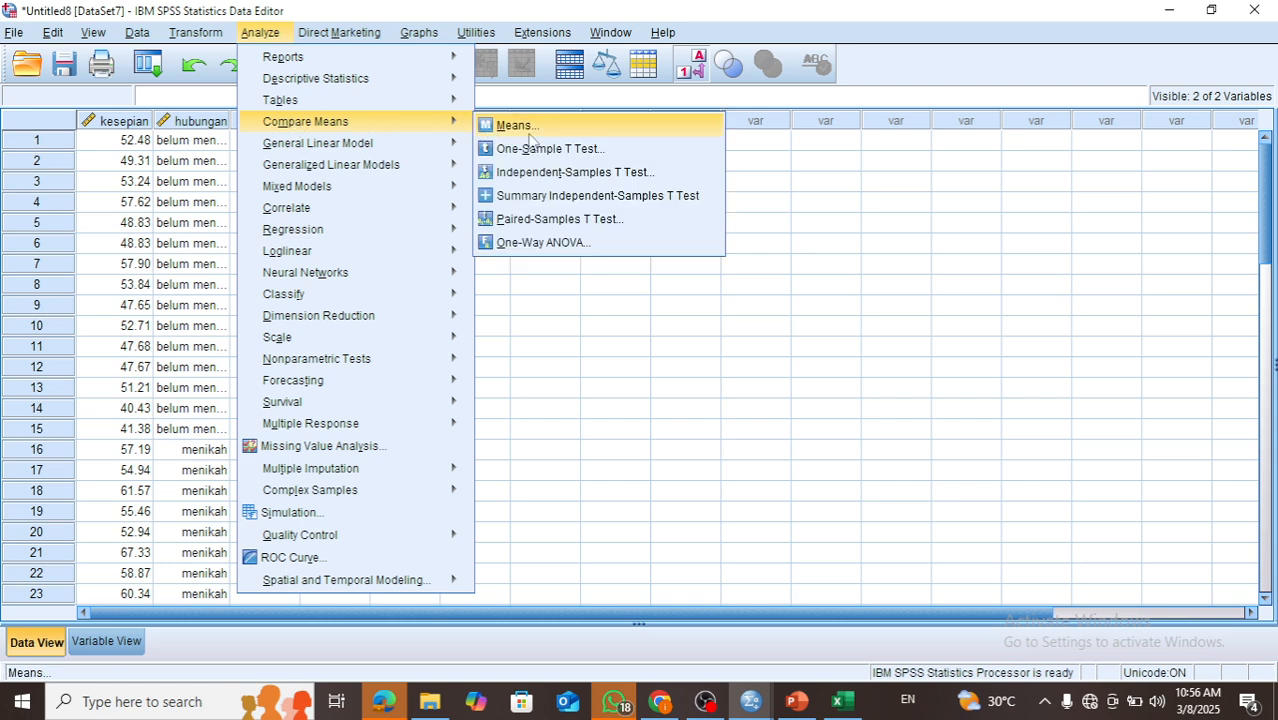
pyautogui.click(548, 243)
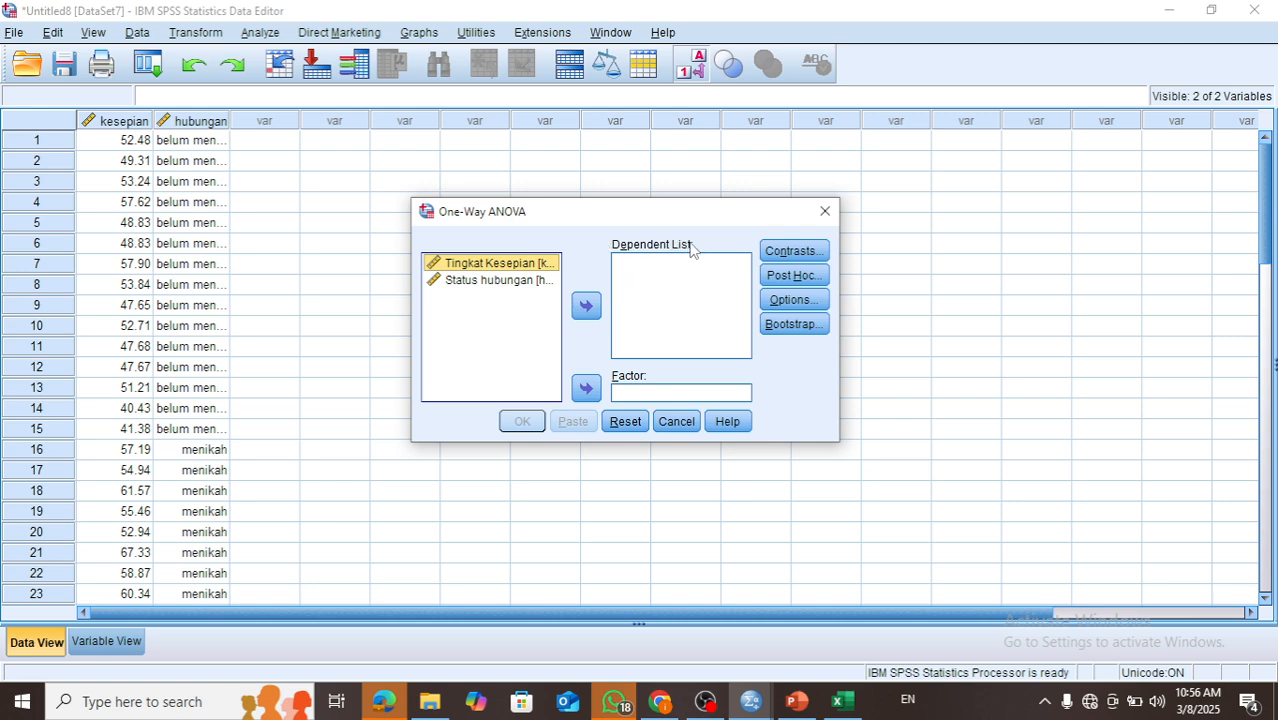
pyautogui.click(586, 306)
pyautogui.click(505, 268)
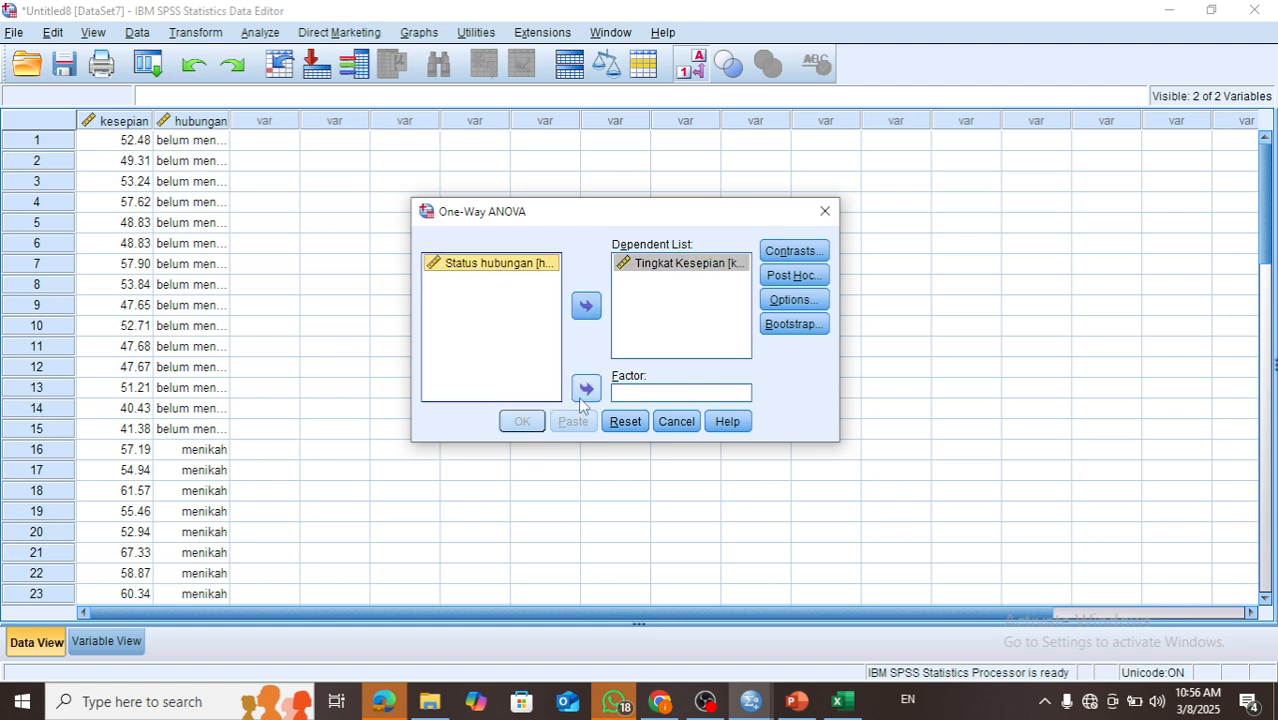
pyautogui.click(586, 390)
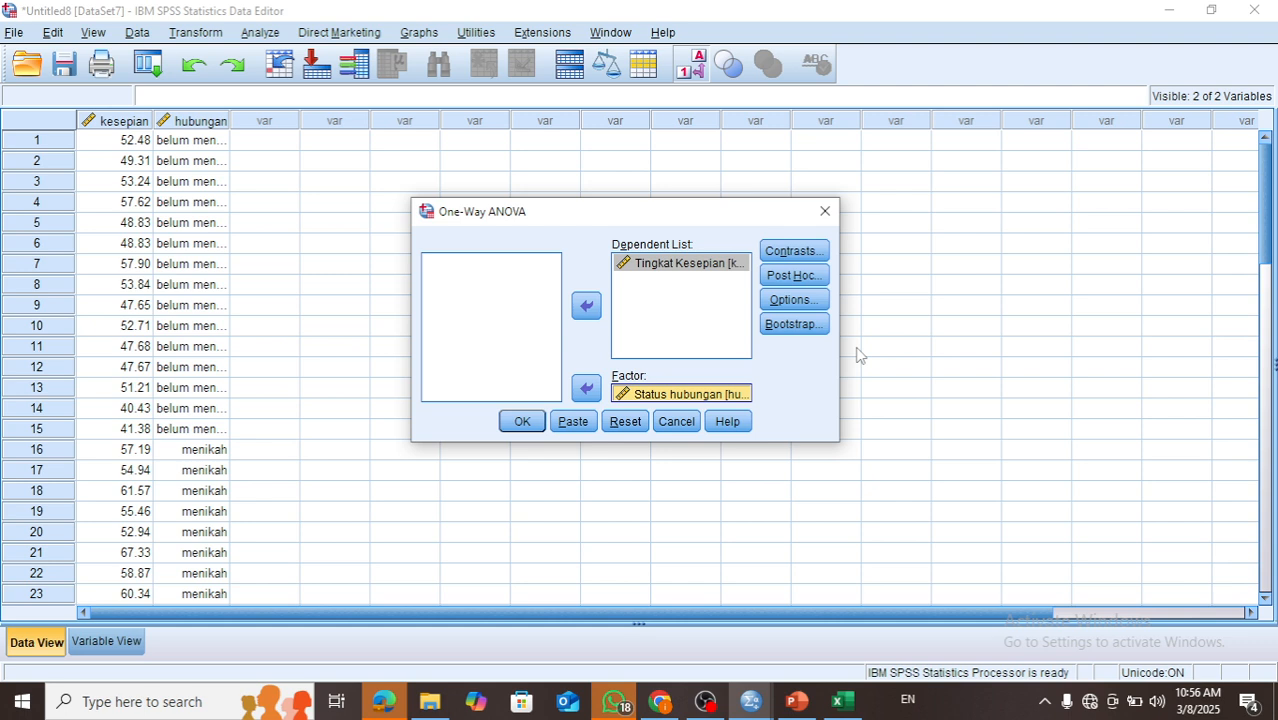
# Include the homogeneity of variance test in the One-Way ANOVA options and run the analysis
pyautogui.click(781, 303)
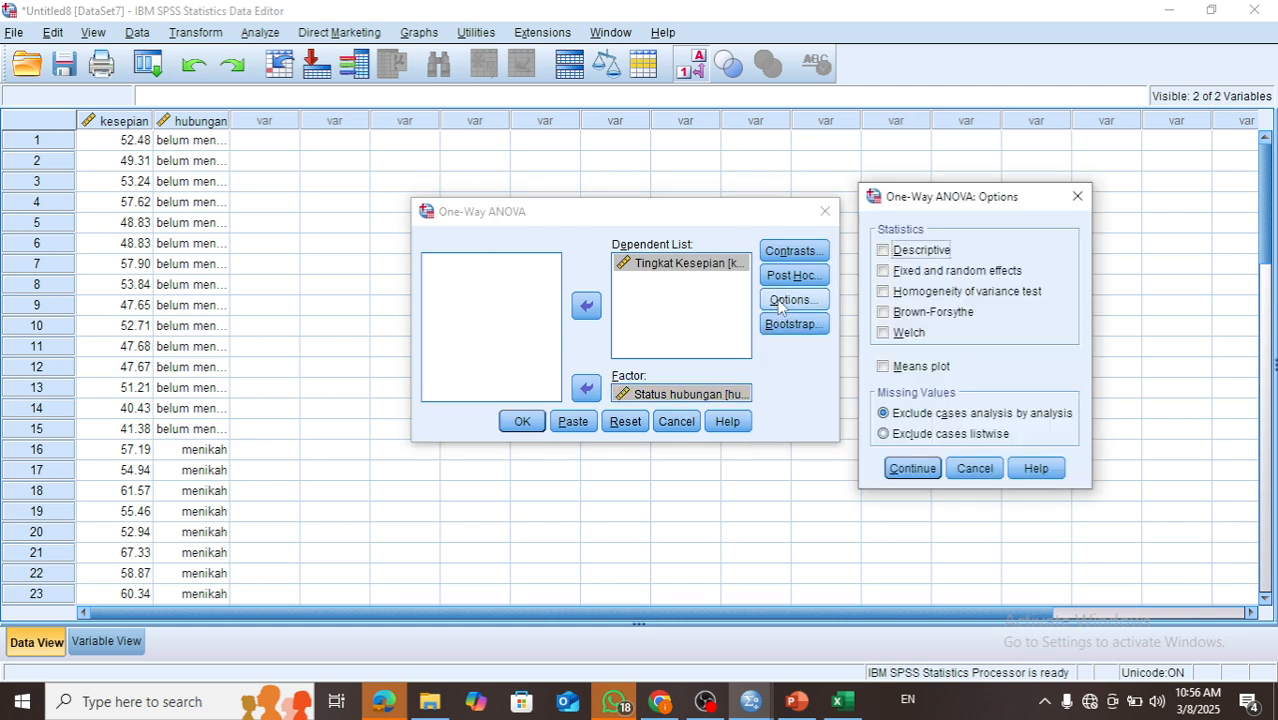
pyautogui.click(908, 293)
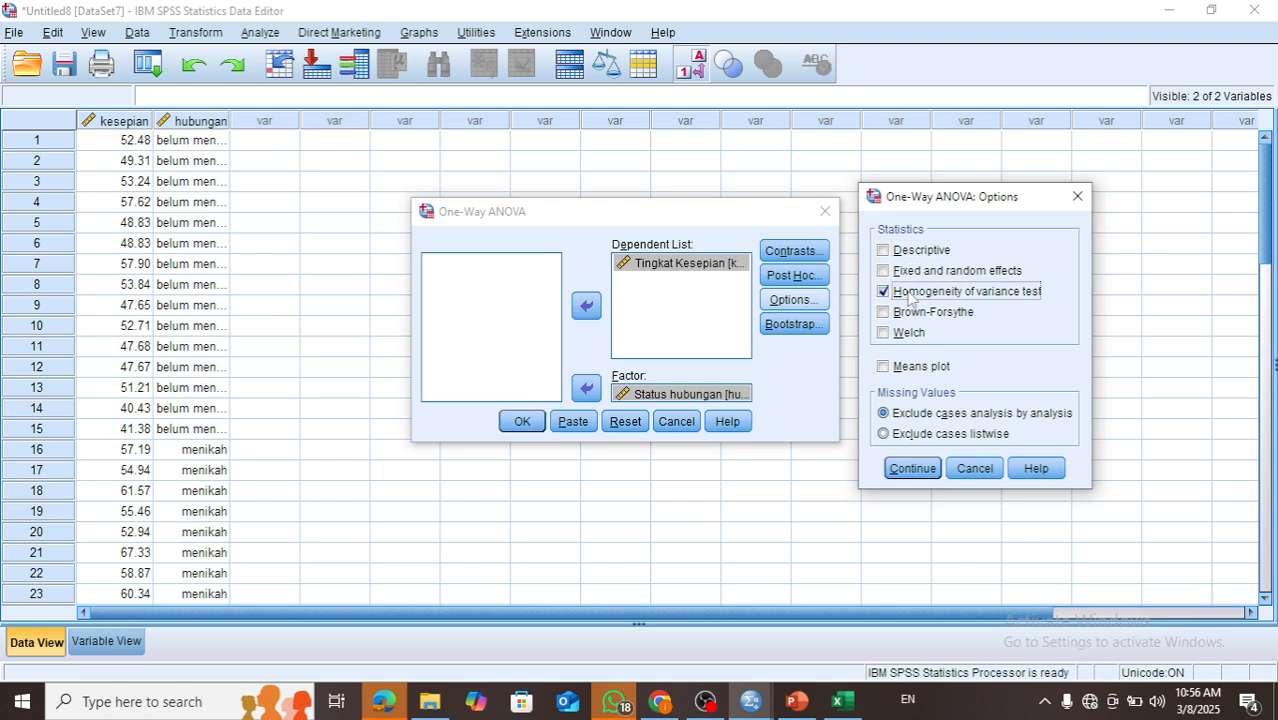
pyautogui.click(912, 470)
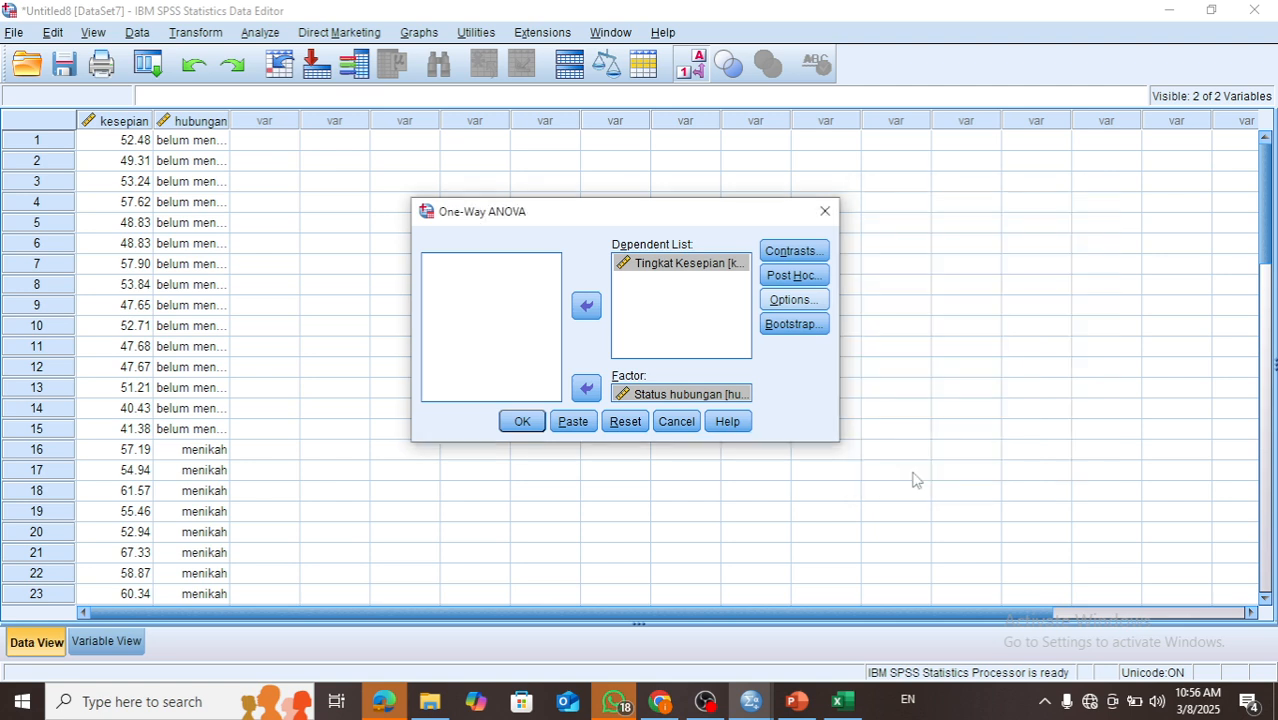
pyautogui.click(522, 423)
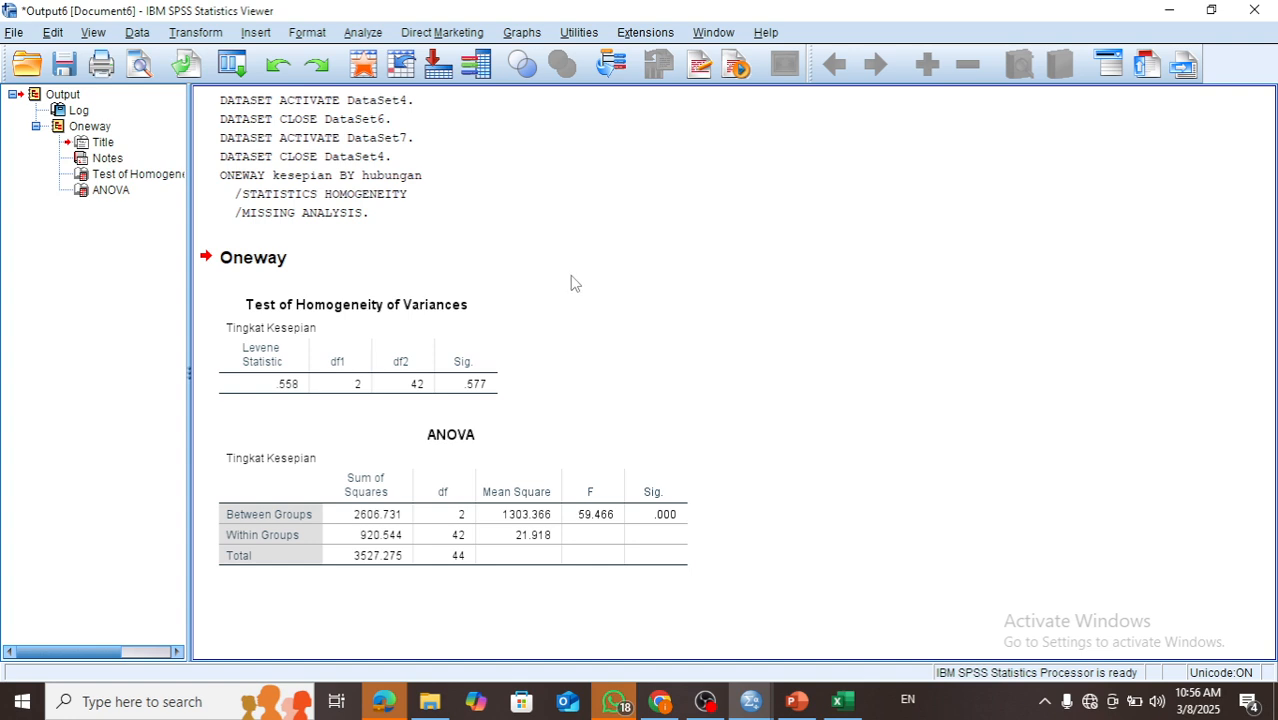
# Examine the Test of Homogeneity of Variances and ANOVA tables for Tingkat Kesepian in the output
pyautogui.click(300, 340)
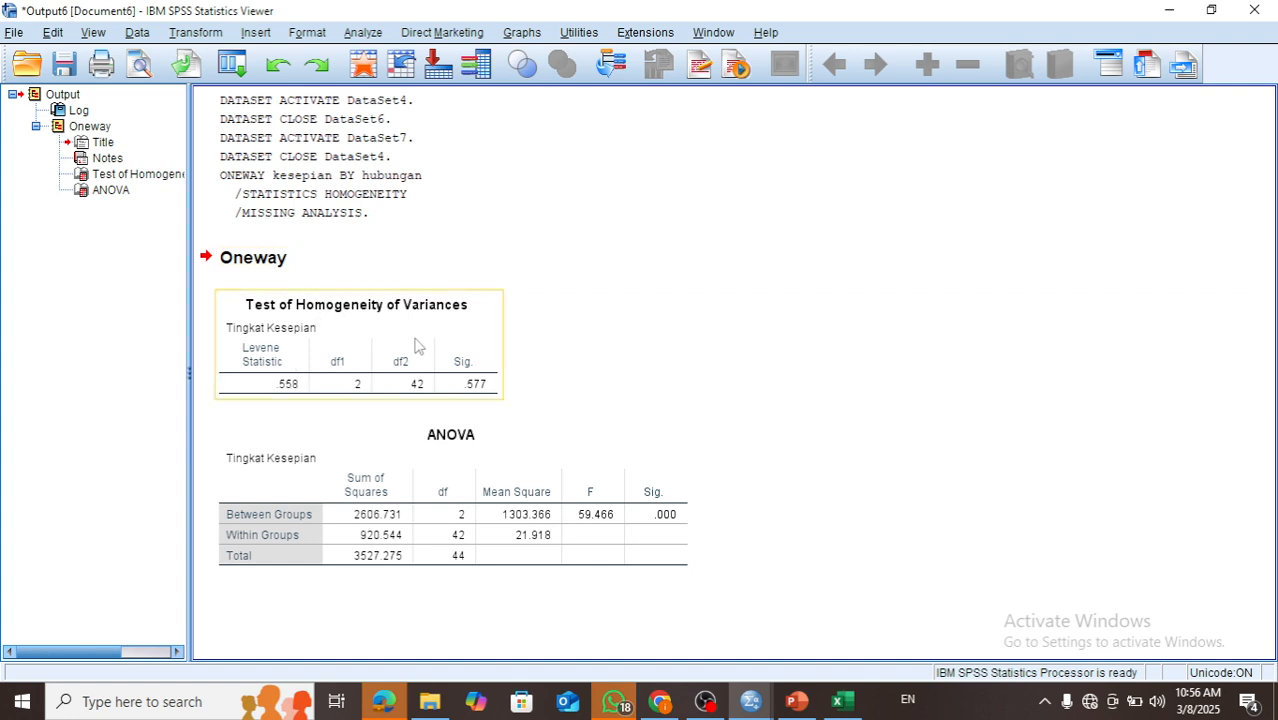
pyautogui.click(602, 385)
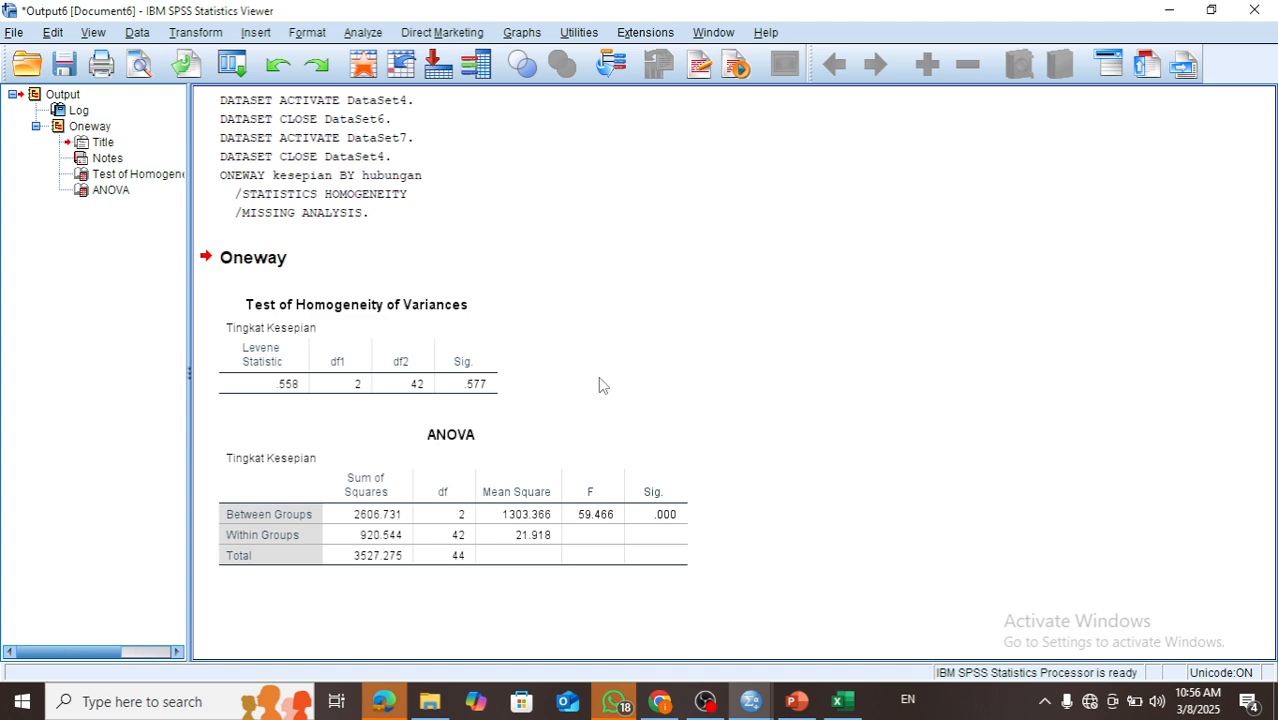
pyautogui.click(428, 342)
pyautogui.click(635, 521)
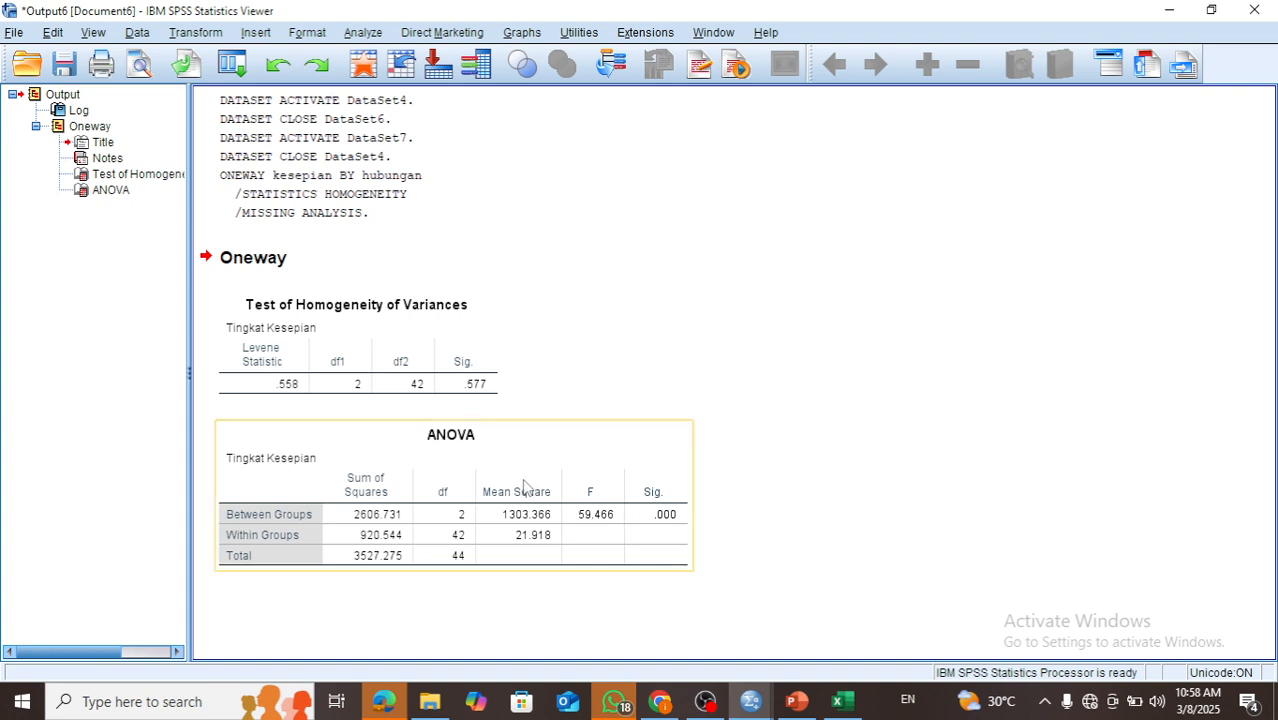